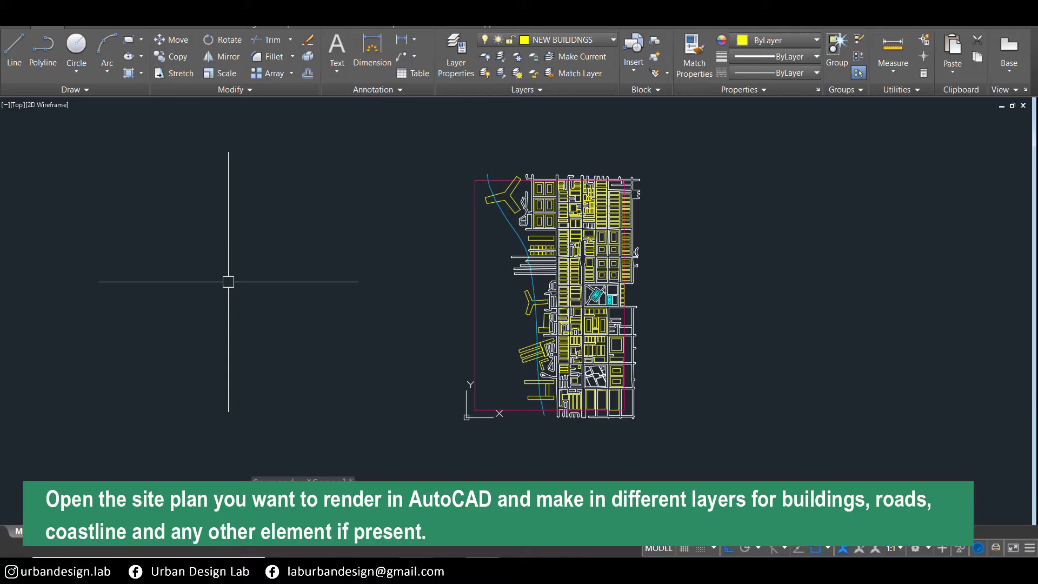
- Set a plot window around the whole AutoCAD site plan and preview it
scroll(535, 240, "down", 5)
left_click(562, 39)
left_click(568, 427)
key("ctrl+p")
left_click(406, 349)
scroll(611, 337, "up", 5)
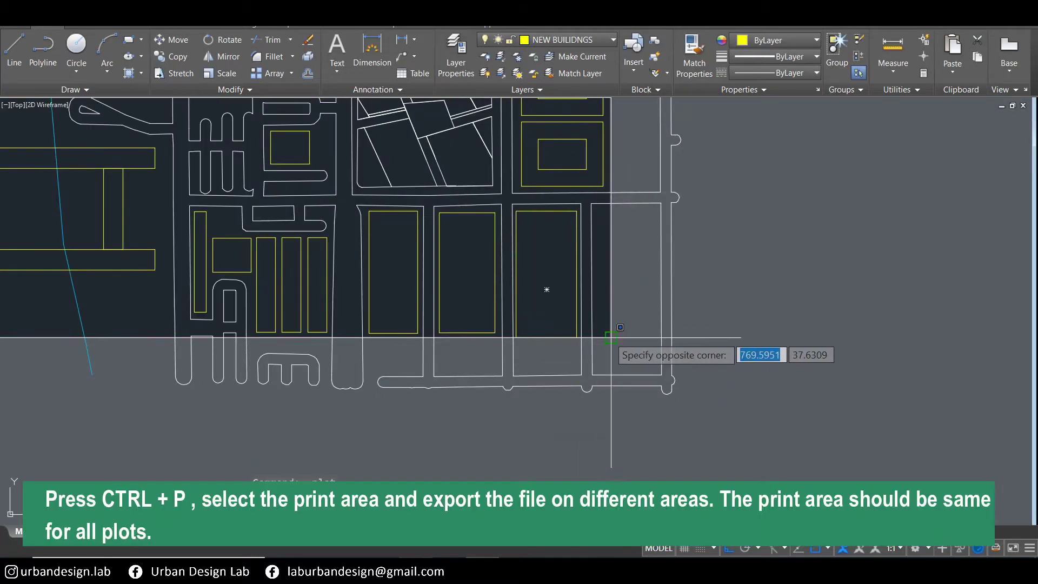
left_click(611, 337)
left_click(324, 456)
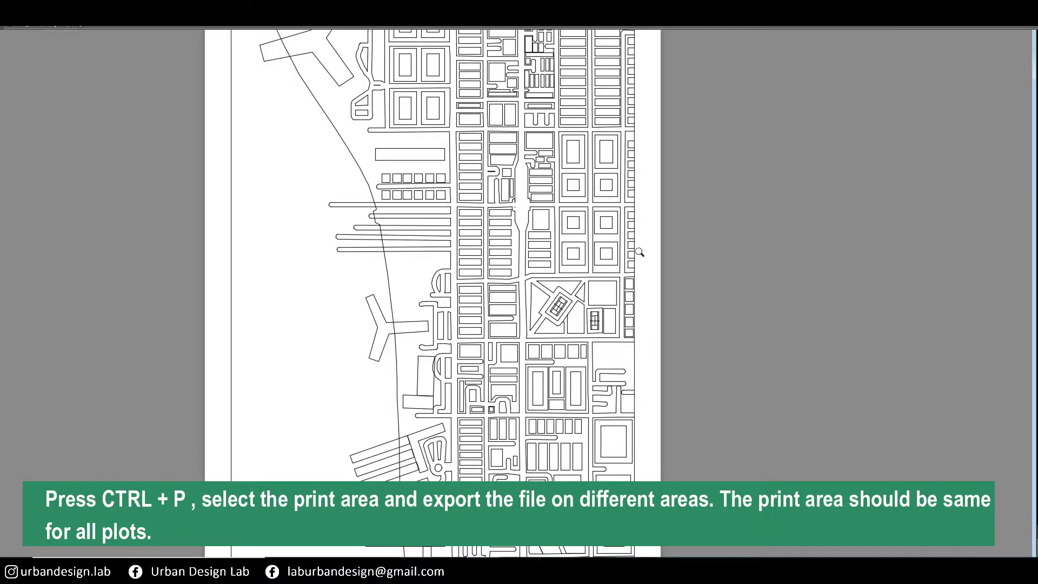
key("Escape")
left_click(741, 103)
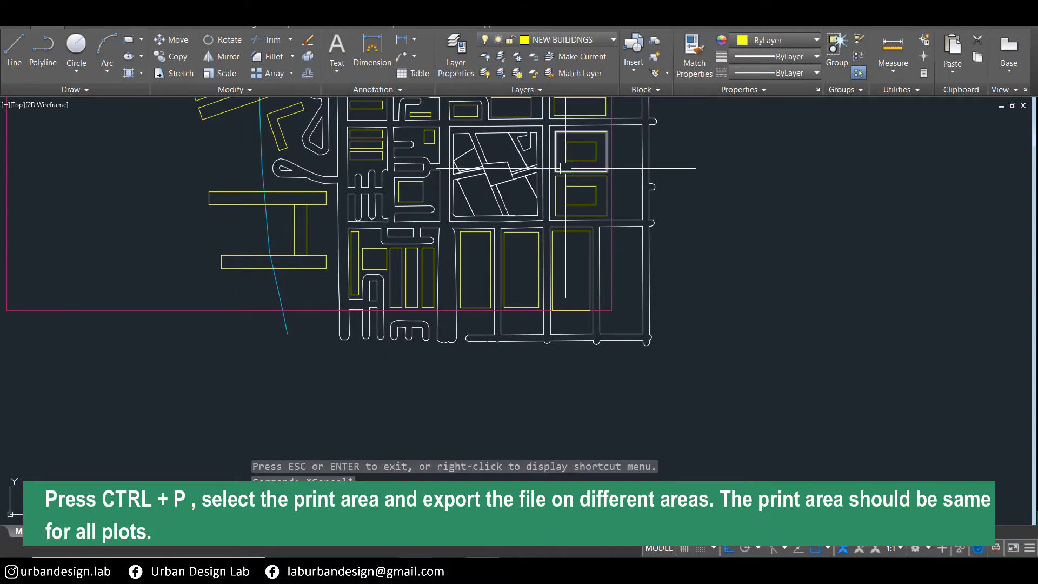
- Save the plot to a file and turn off unwanted layers with LAYOFF
scroll(565, 168, "down", 3)
scroll(565, 168, "down", 3)
left_click(614, 39)
left_click(485, 301)
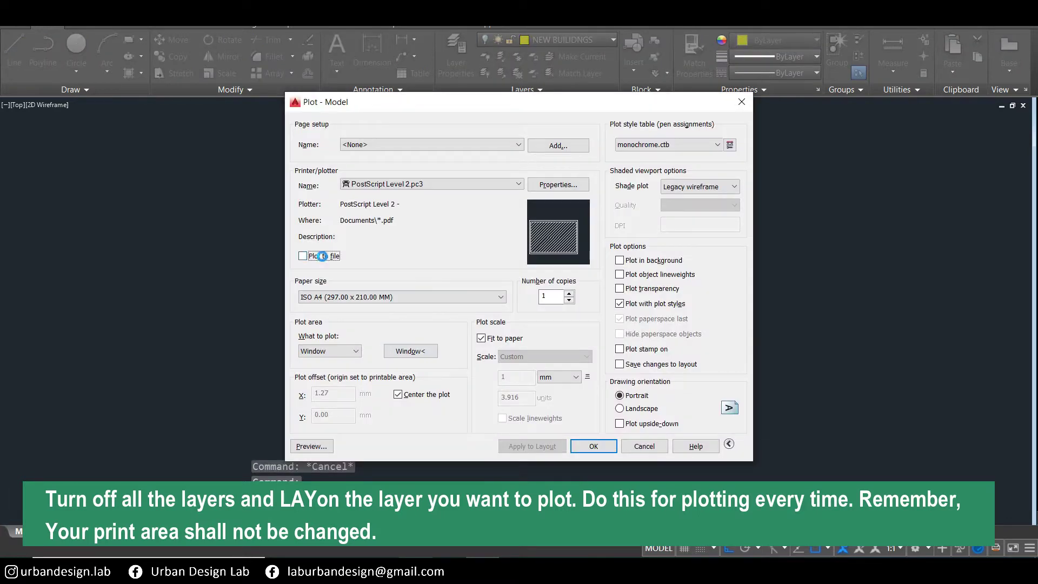
key("Return")
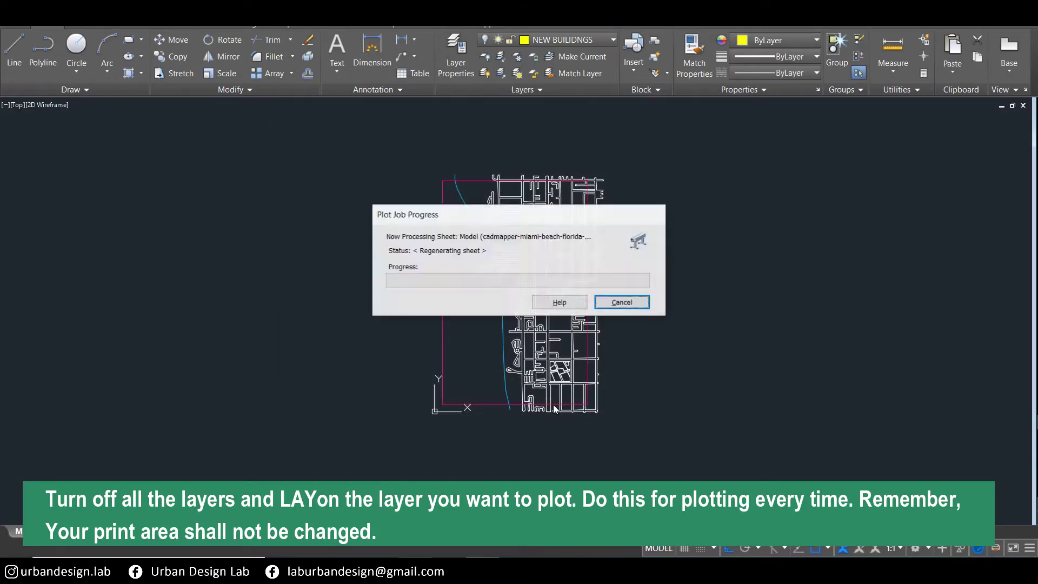
left_click(485, 56)
scroll(575, 345, "up", 3)
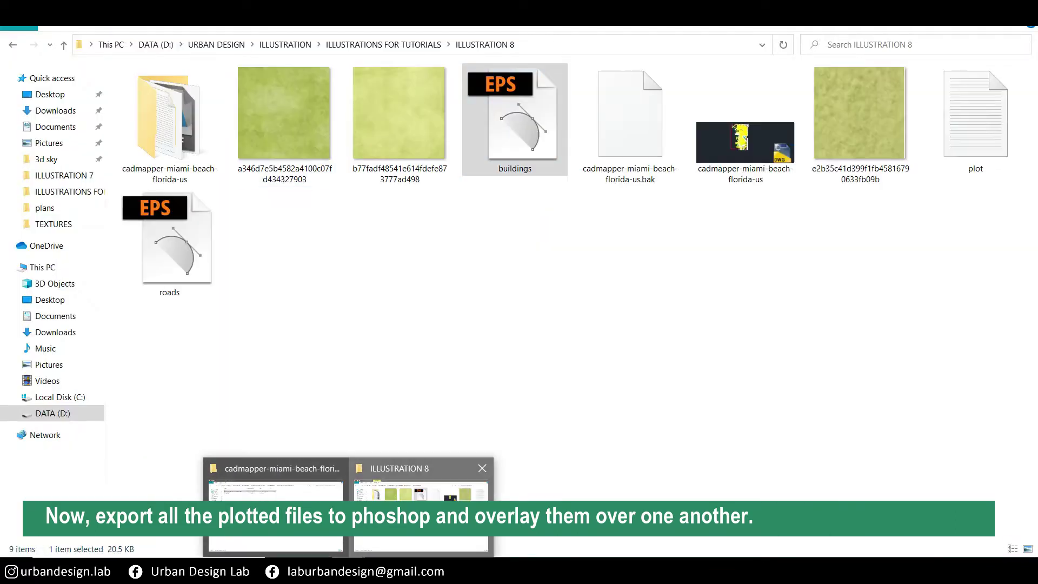
- Place the roads and buildings EPS plots onto Untitled-1 and position them
left_click(169, 244)
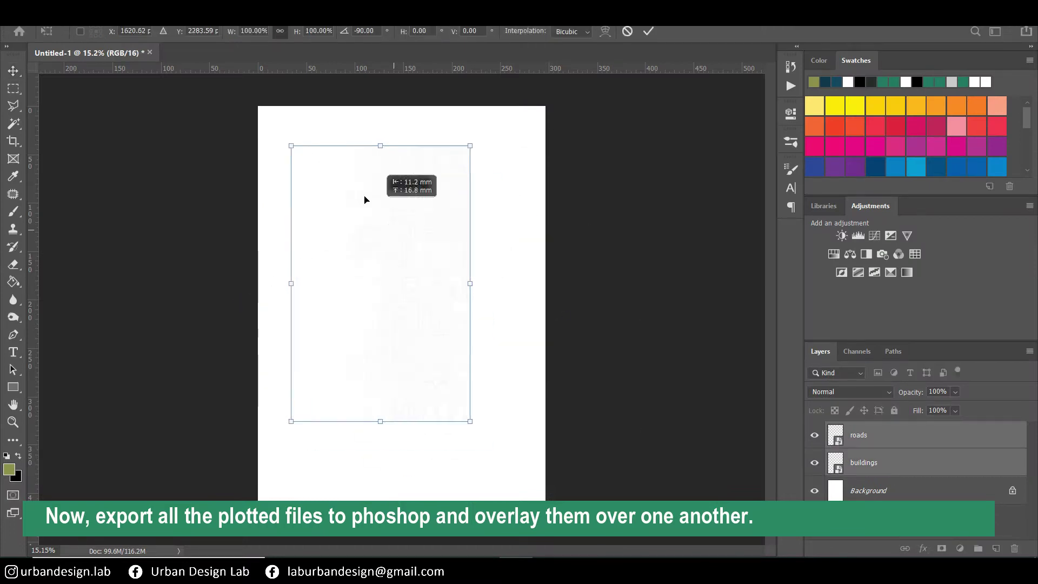
left_click_drag(365, 200, 342, 170)
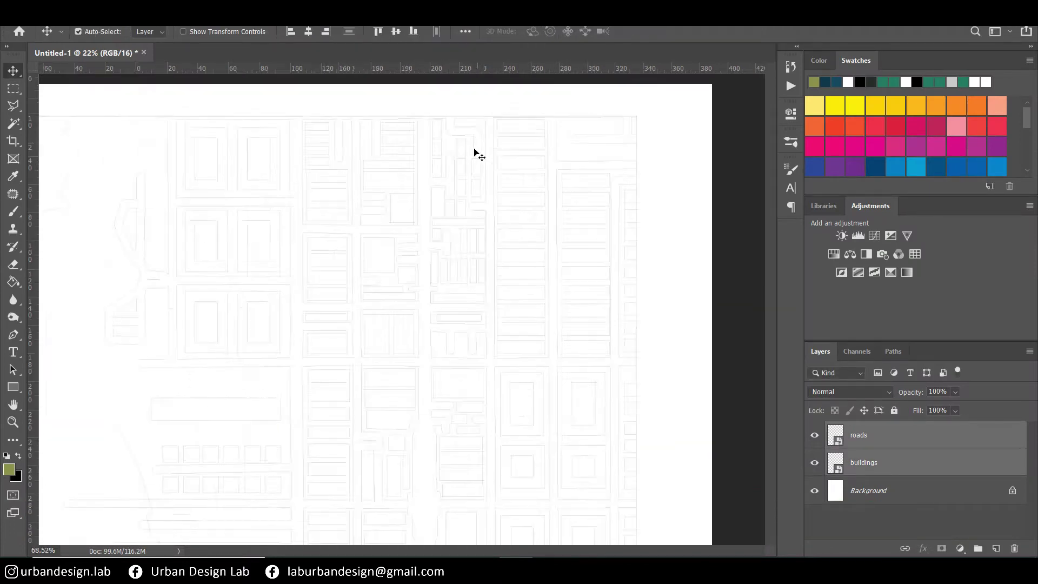
- Rasterize the roads and buildings layers and add a Stroke style to the roads
scroll(546, 269, "up", 5)
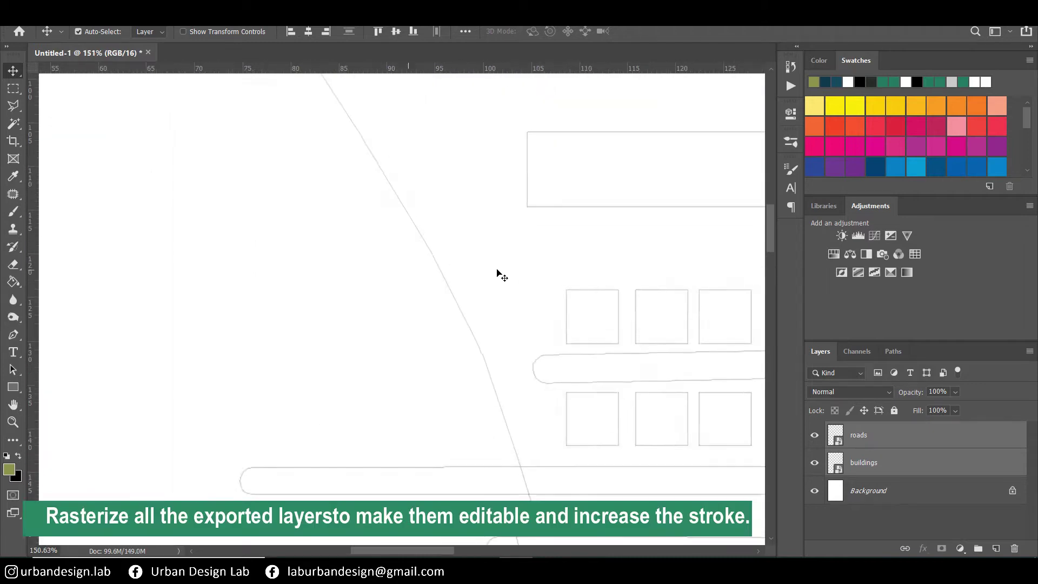
scroll(496, 273, "down", 5)
right_click(908, 435)
left_click(762, 226)
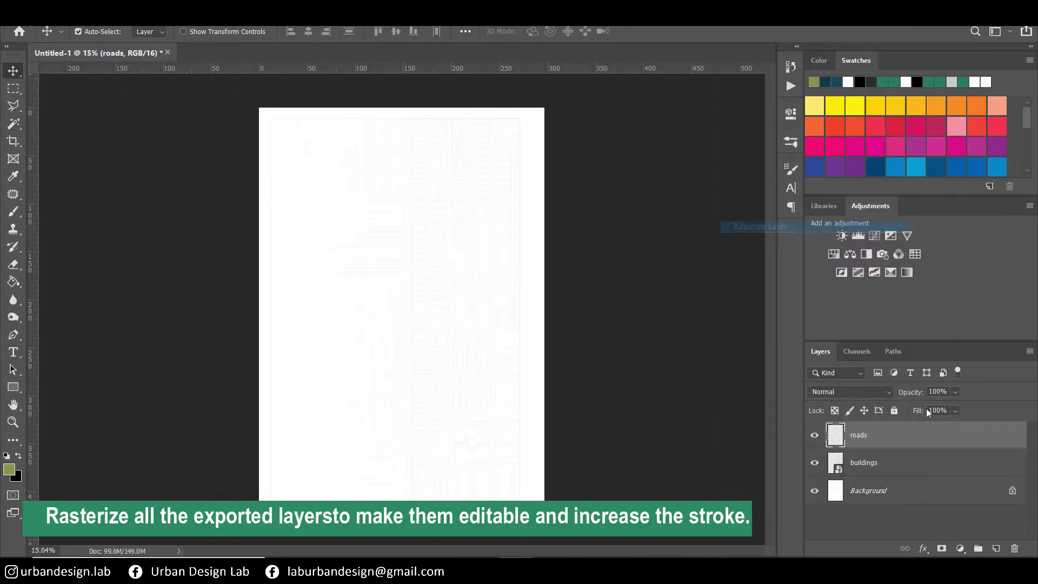
right_click(915, 466)
left_click(776, 226)
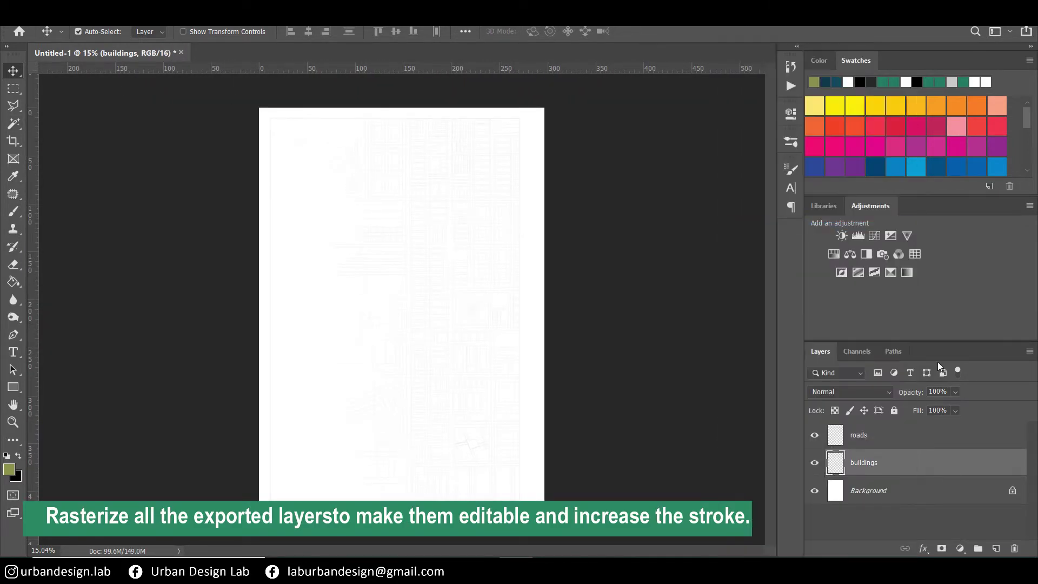
double_click(1035, 434)
left_click(533, 277)
left_click(983, 195)
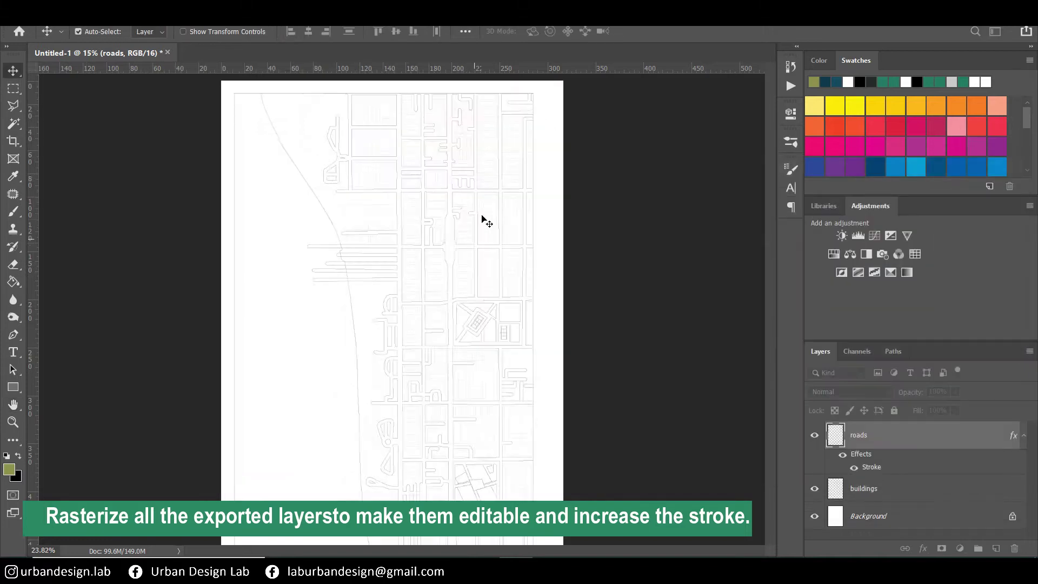
scroll(551, 210, "up", 5)
- Magic Wand-select the building shapes, excluding the page border
key("w")
scroll(309, 195, "down", 5)
left_click(332, 204)
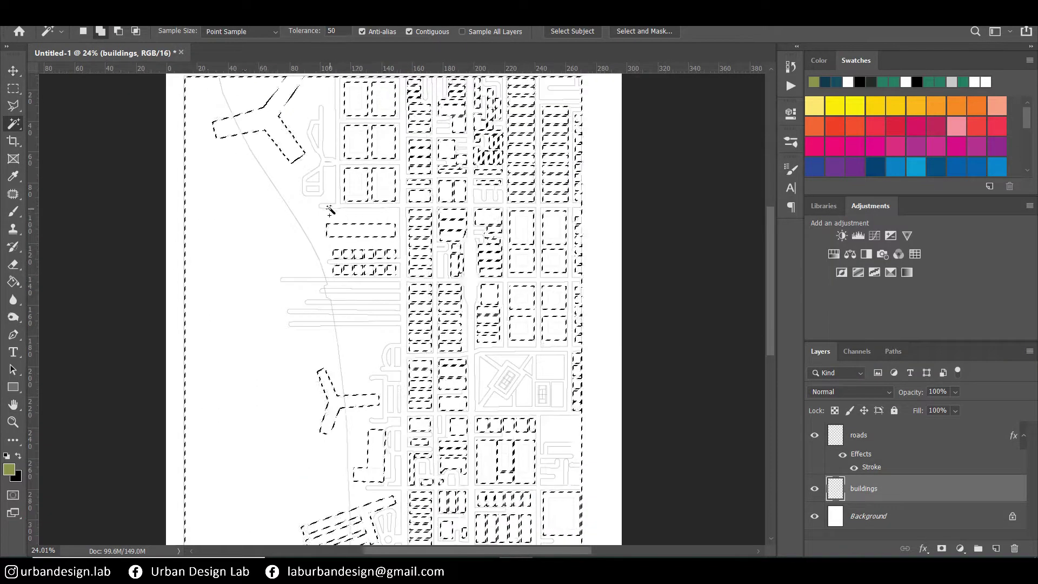
left_click(119, 31)
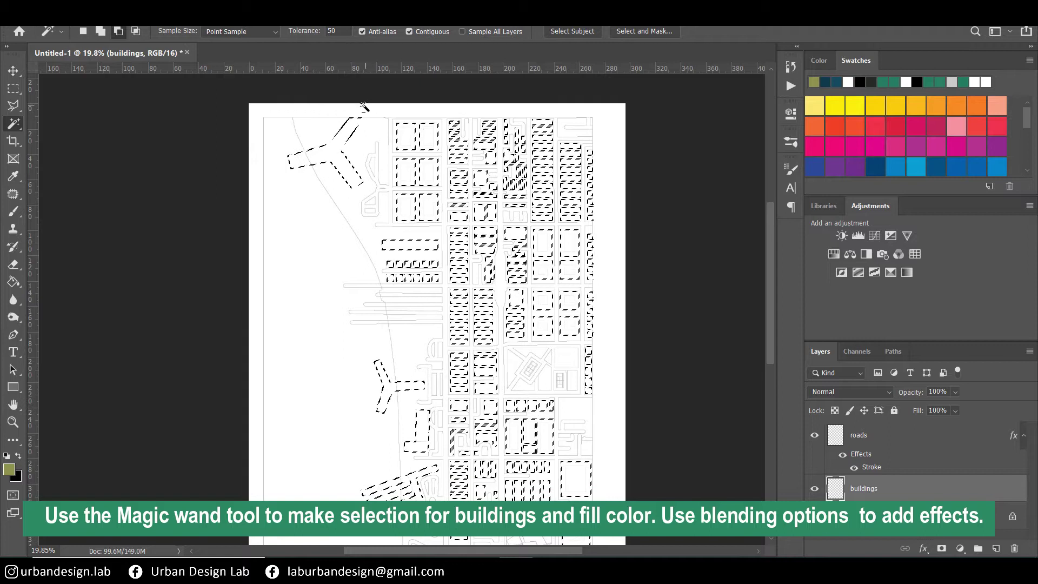
left_click(256, 324)
scroll(379, 270, "down", 1)
- Add a Solid Color fill with Drop Shadow and Stroke, named buildings
left_click(960, 548)
left_click(957, 311)
left_click(822, 276)
double_click(952, 489)
left_click(564, 420)
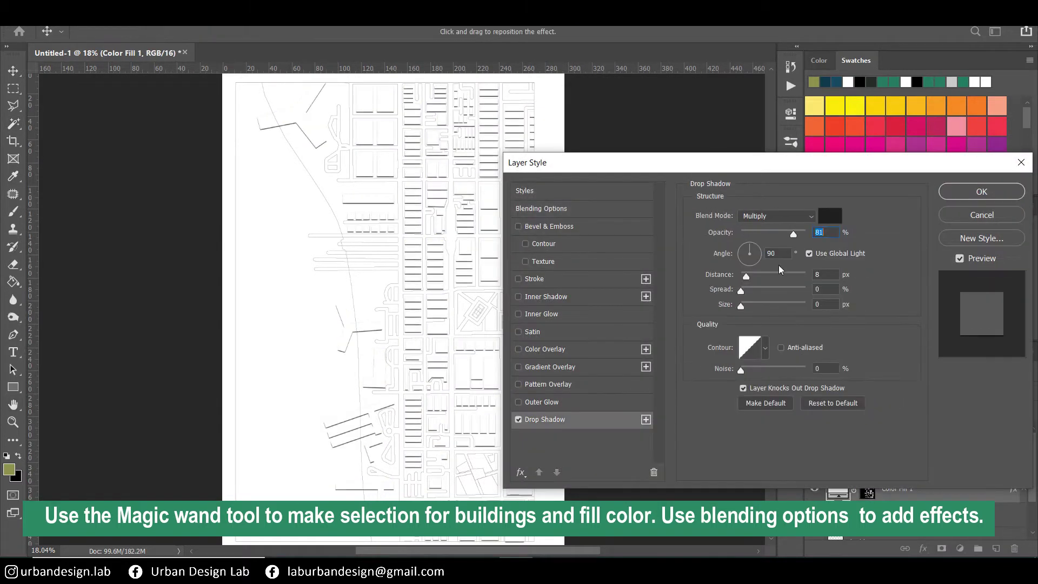
left_click(544, 280)
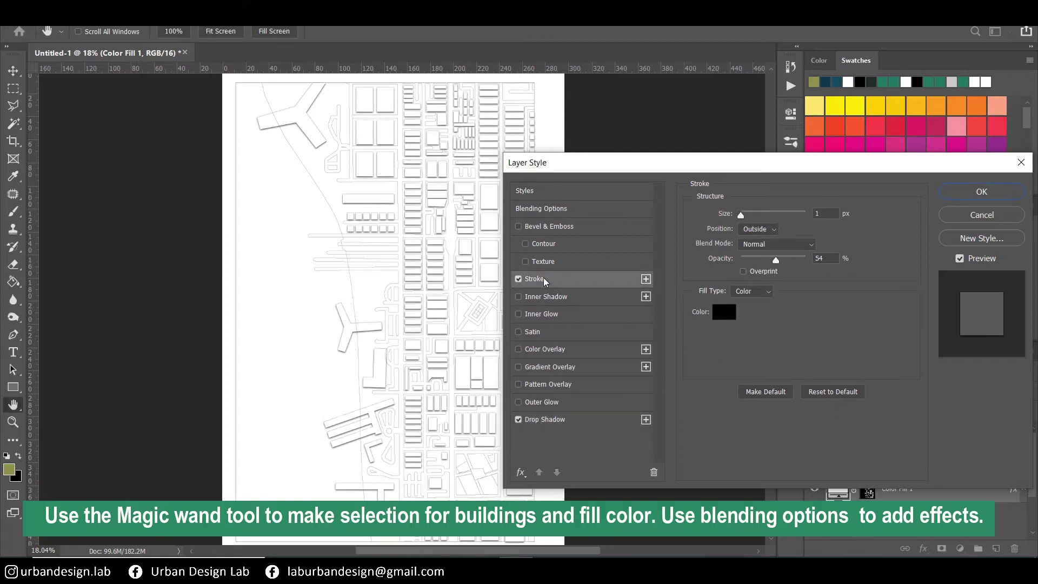
key("Return")
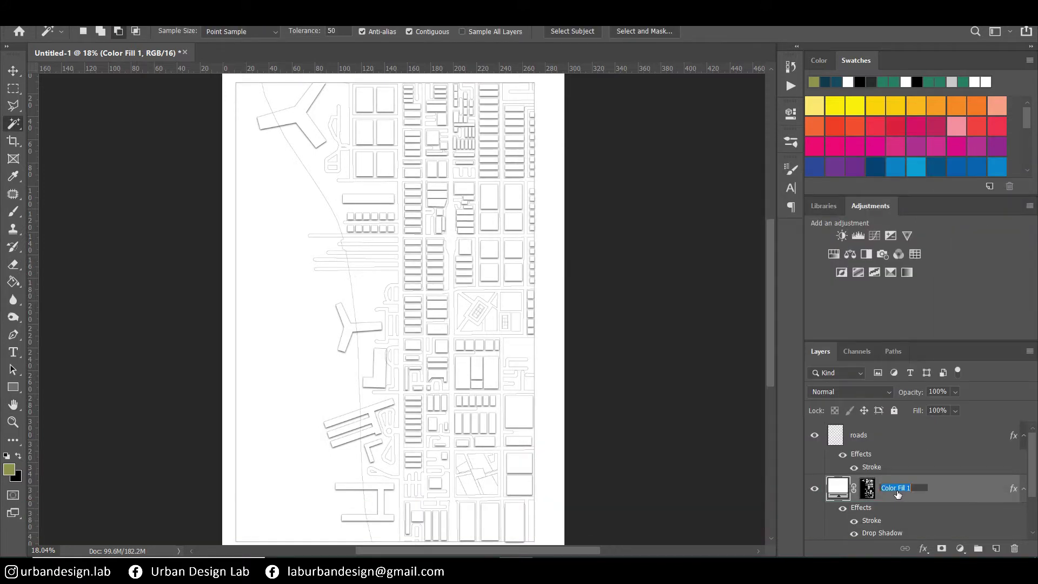
type("buildings")
key("Return")
scroll(383, 302, "down", 2)
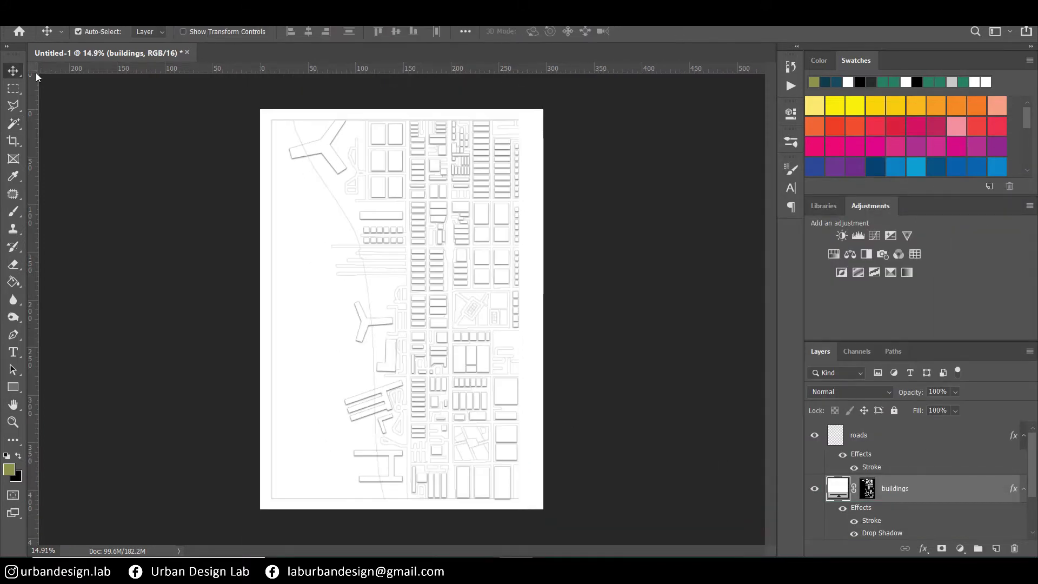
scroll(37, 77, "up", 1)
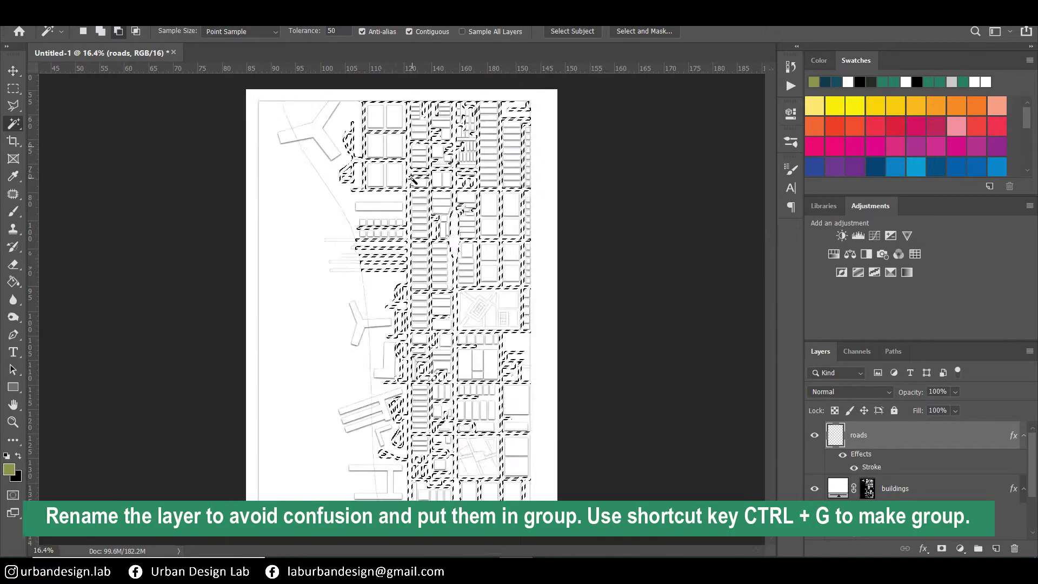
- Select all the roads and fill them with a light grey Solid Color layer
left_click(956, 312)
left_click(522, 336)
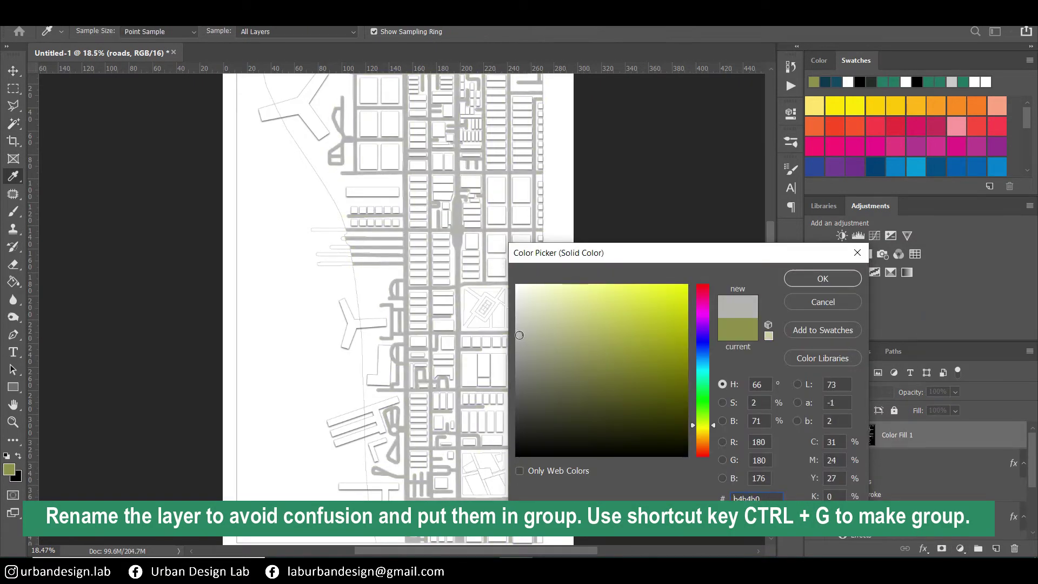
left_click(820, 278)
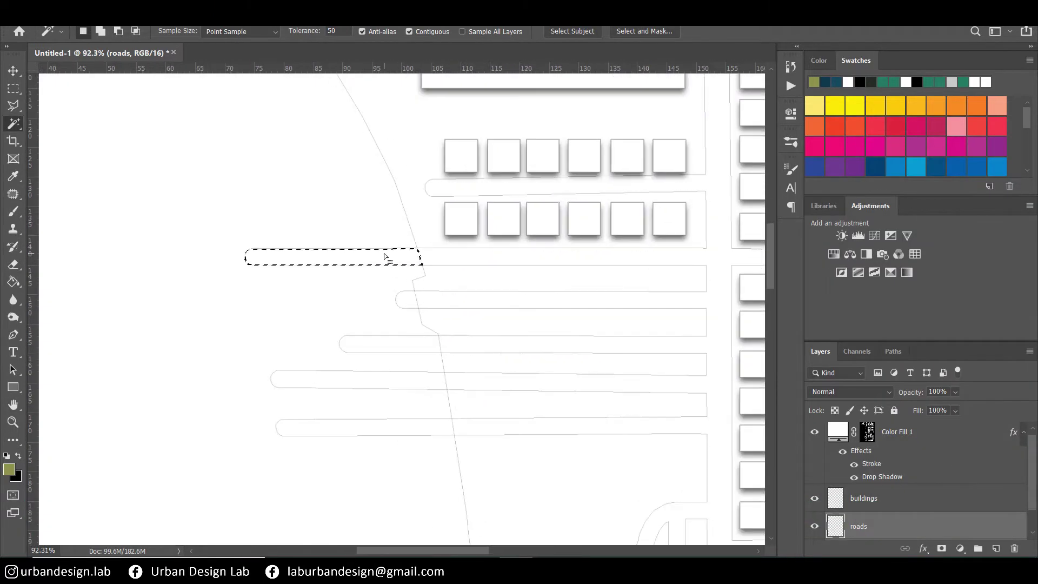
left_click(411, 281, "shift")
left_click(417, 346, "shift")
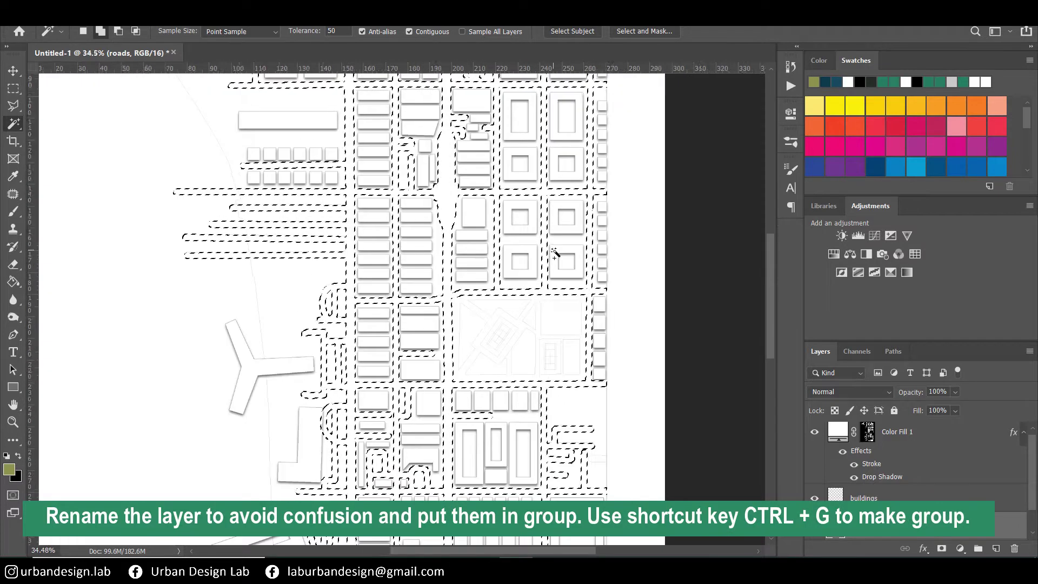
left_click(960, 548)
left_click(950, 310)
left_click(816, 277)
- Give the roads fill a noisy inner shadow and a stroke, naming it roads
scroll(367, 224, "up", 3)
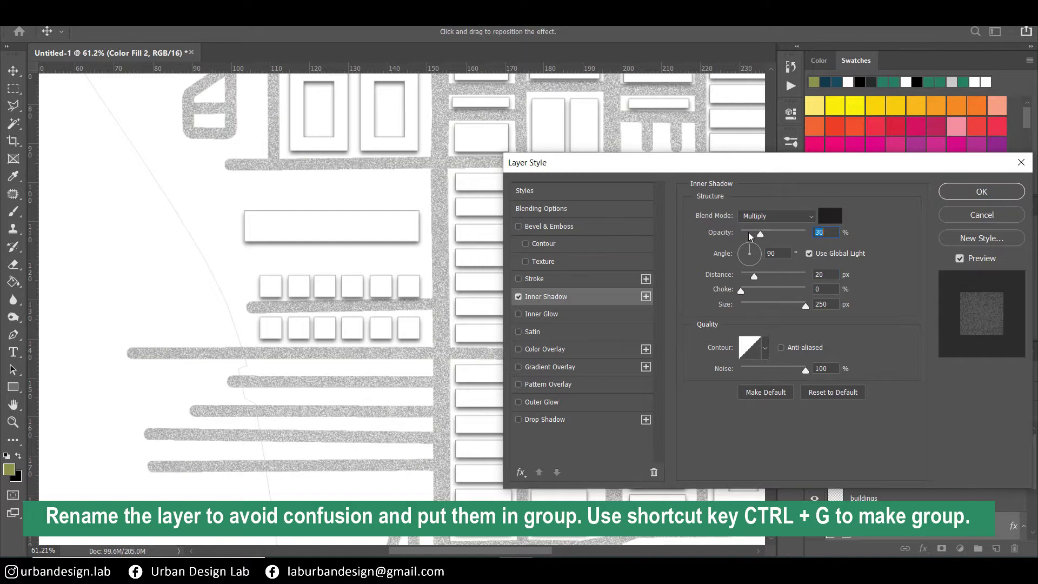
left_click(982, 192)
double_click(949, 526)
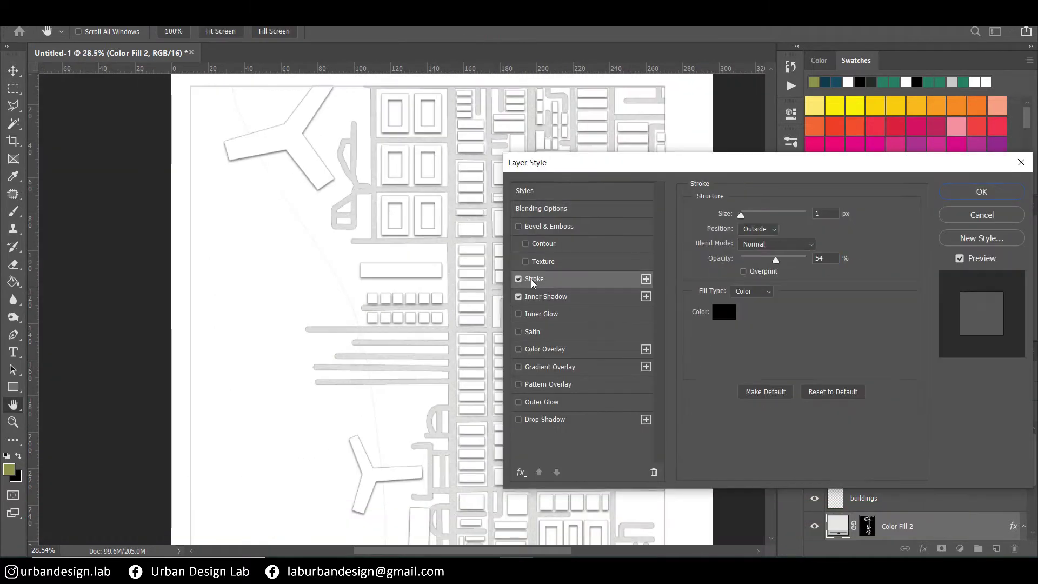
left_click(980, 190)
scroll(405, 276, "down", 3)
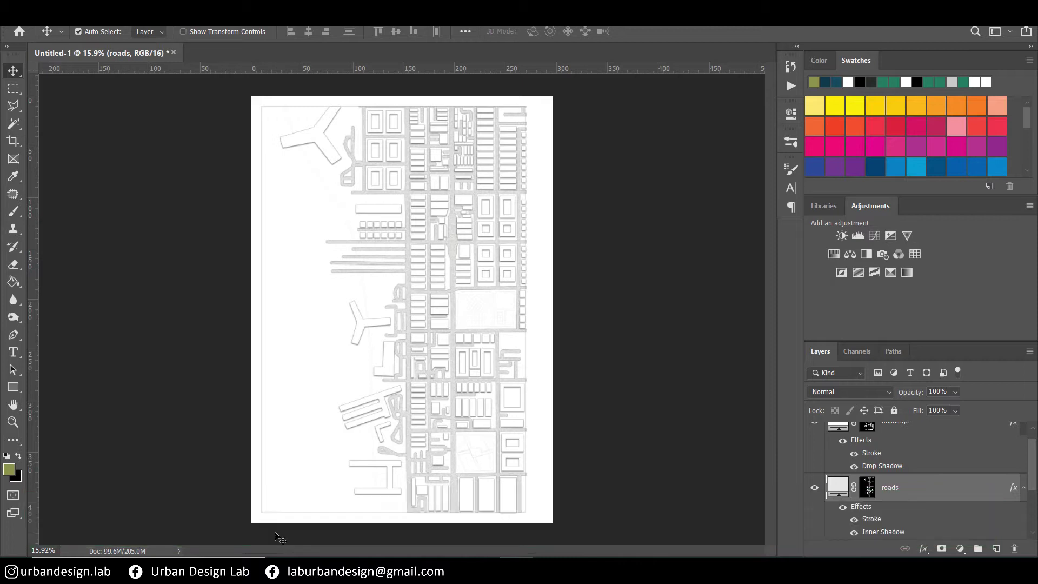
- Switch to the Magic Wand and reselect the roads layer
key("w")
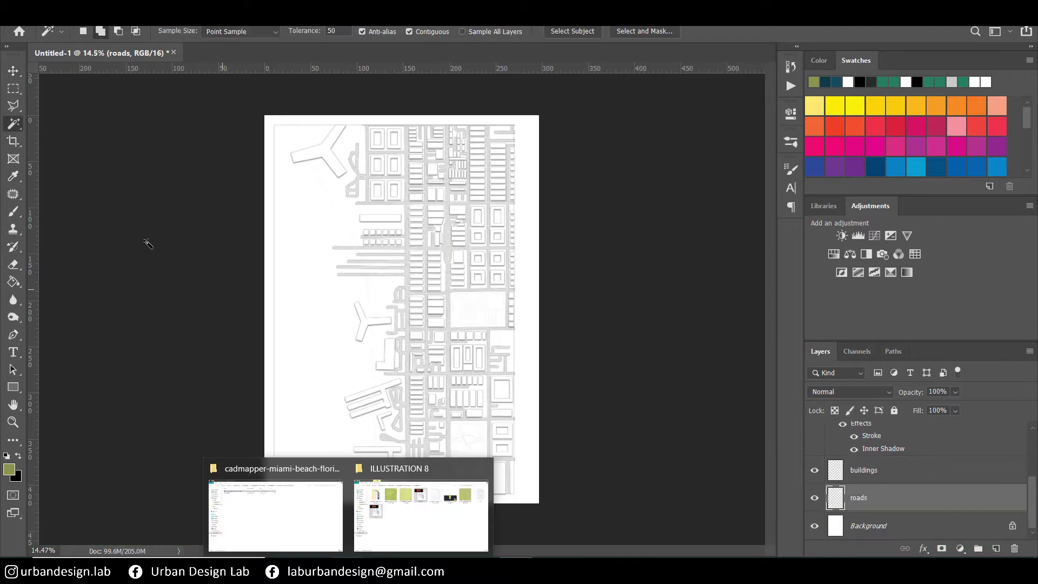
left_click(491, 325)
scroll(323, 251, "up", 2)
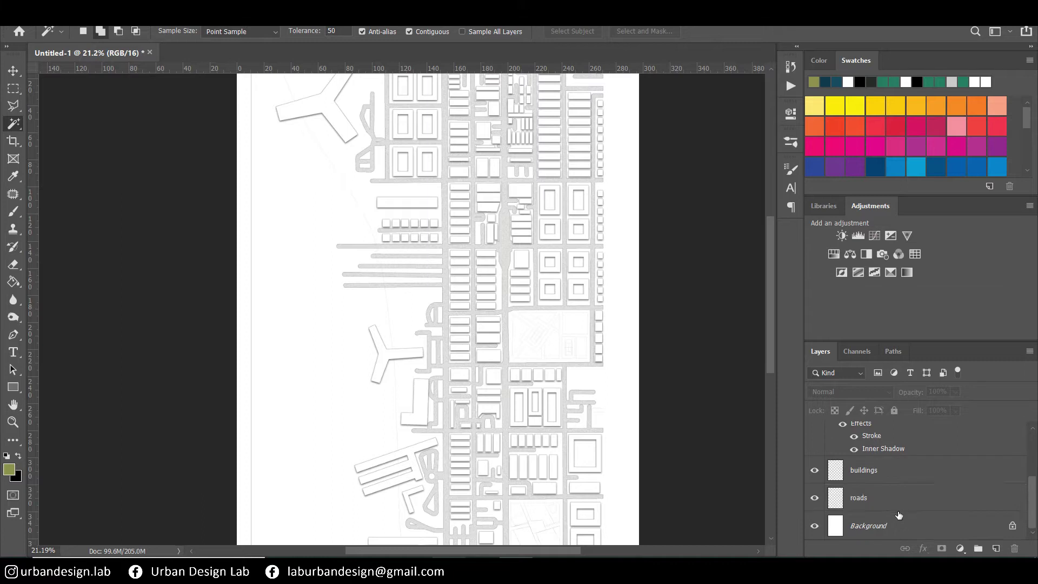
left_click(887, 498)
scroll(359, 262, "up", 2)
scroll(359, 262, "down", 4)
- Select a square of the grass texture and define it as a pattern
left_click(14, 71)
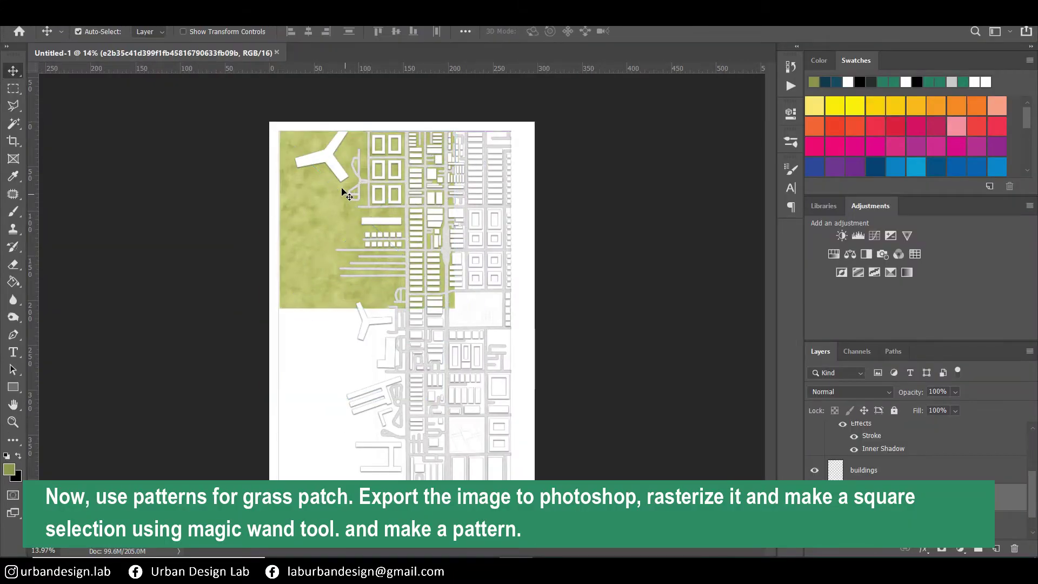
key("ctrl+0")
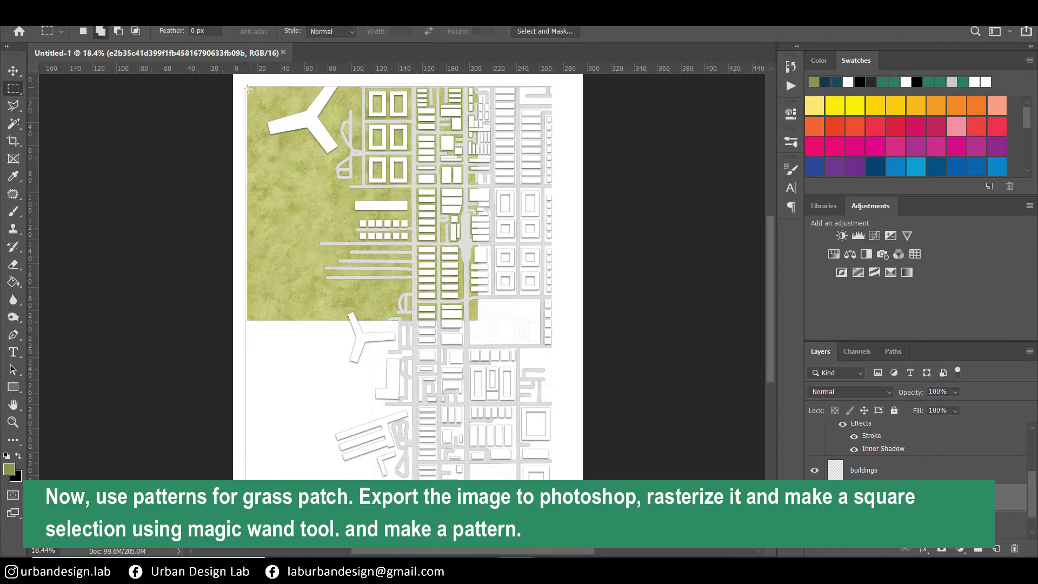
left_click(58, 19)
left_click(87, 359)
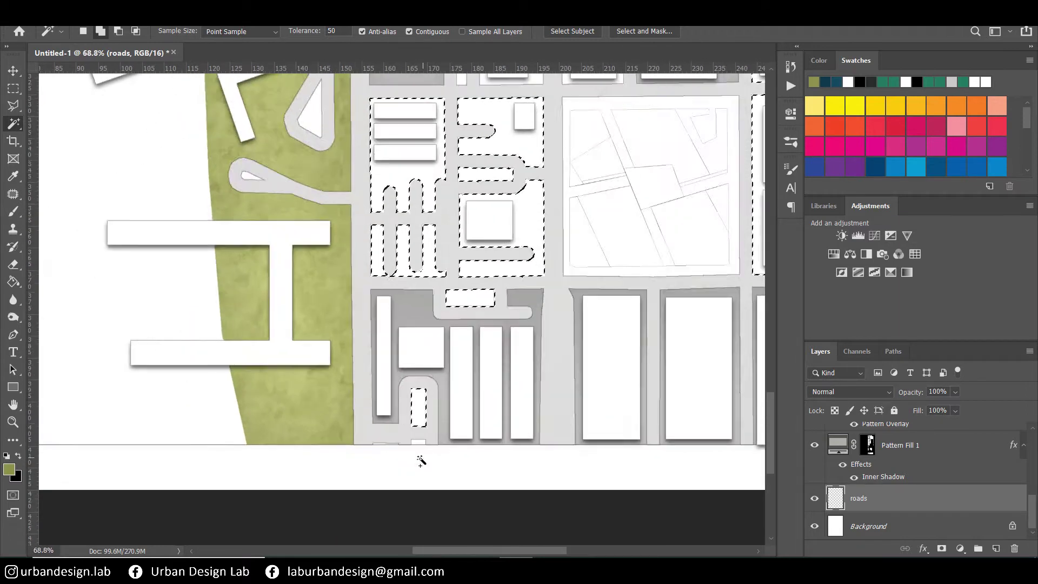
- Fill the selected block interiors with a grass Pattern Fill layer
scroll(452, 202, "up", 2)
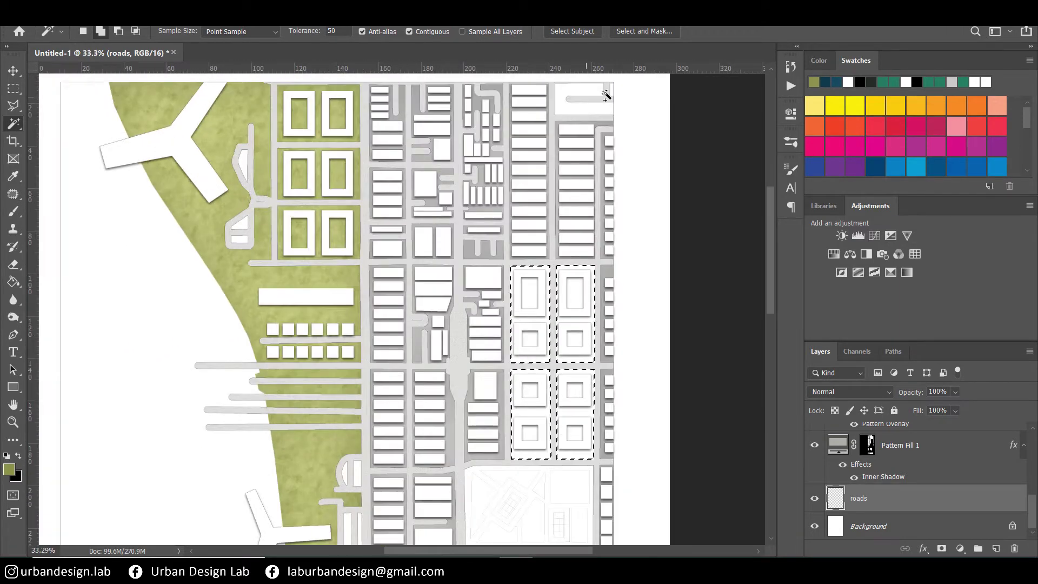
scroll(452, 205, "up", 2)
scroll(421, 216, "up", 3)
scroll(399, 216, "up", 3)
scroll(394, 160, "down", 3)
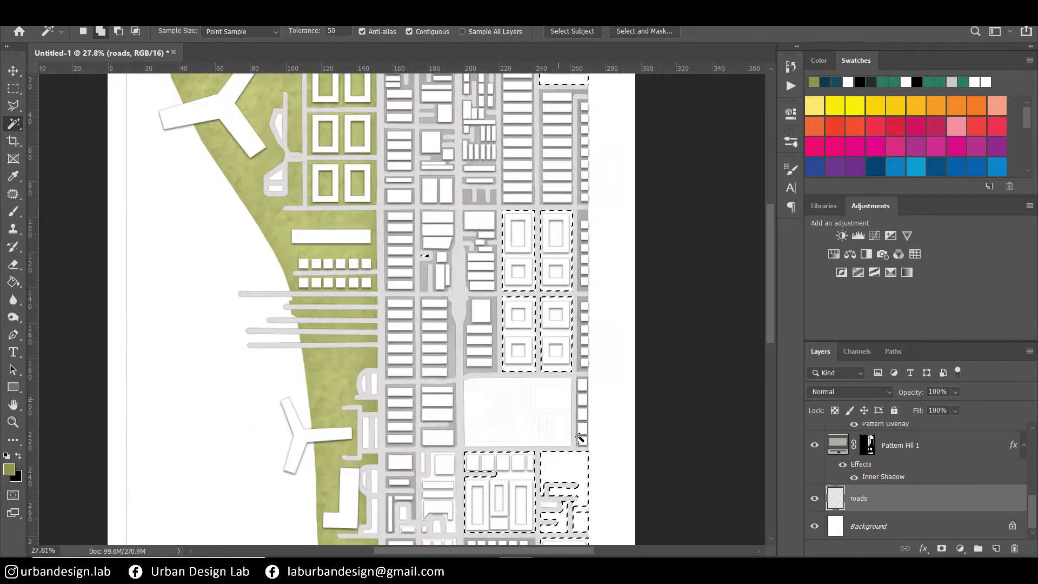
scroll(432, 271, "down", 3)
scroll(503, 363, "up", 3)
scroll(464, 390, "down", 2)
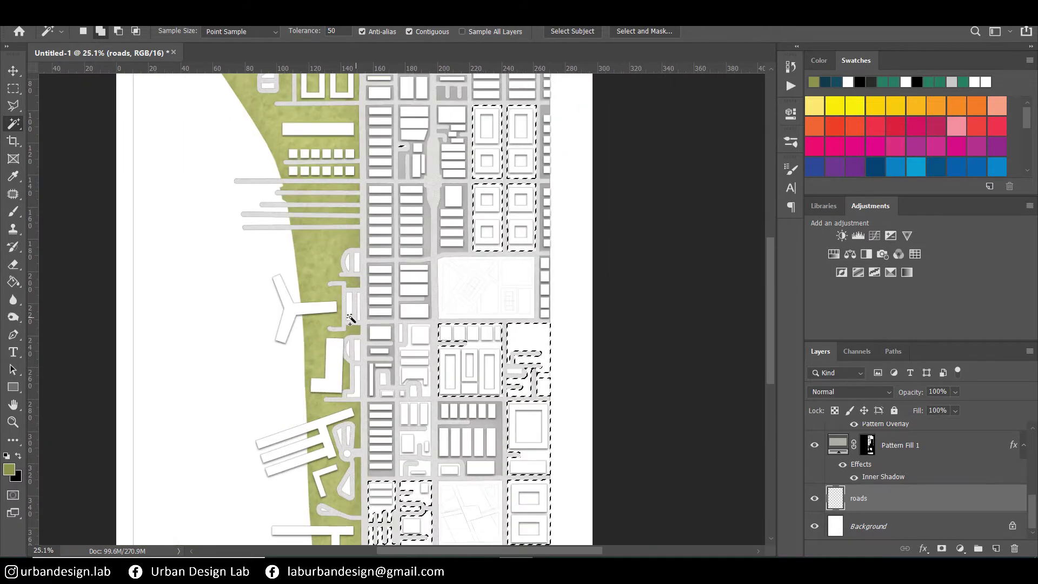
scroll(421, 346, "up", 3)
scroll(368, 303, "up", 2)
scroll(390, 444, "up", 1)
scroll(389, 443, "down", 3)
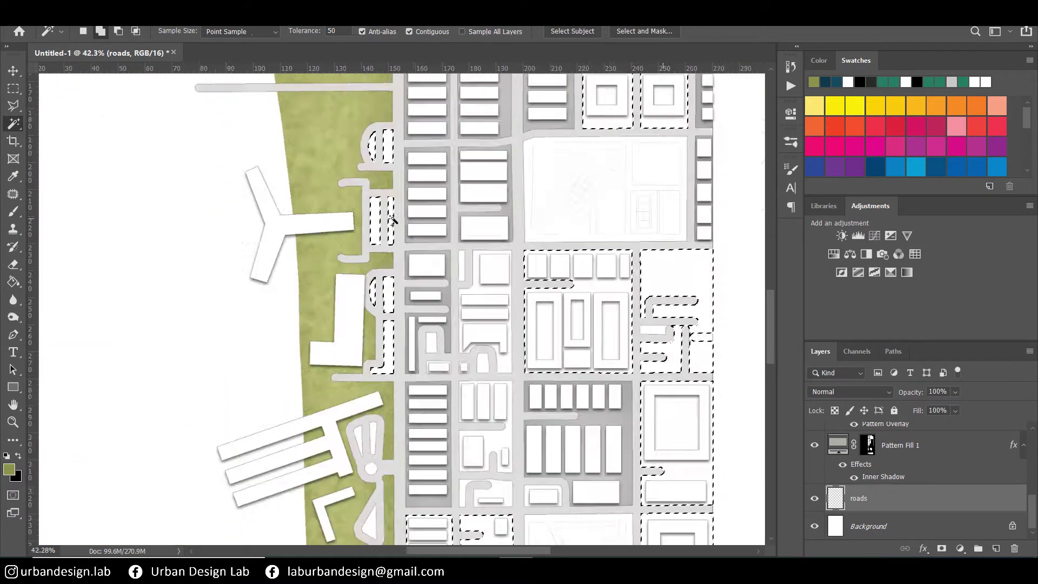
scroll(363, 279, "up", 3)
scroll(375, 262, "down", 3)
scroll(324, 217, "up", 1)
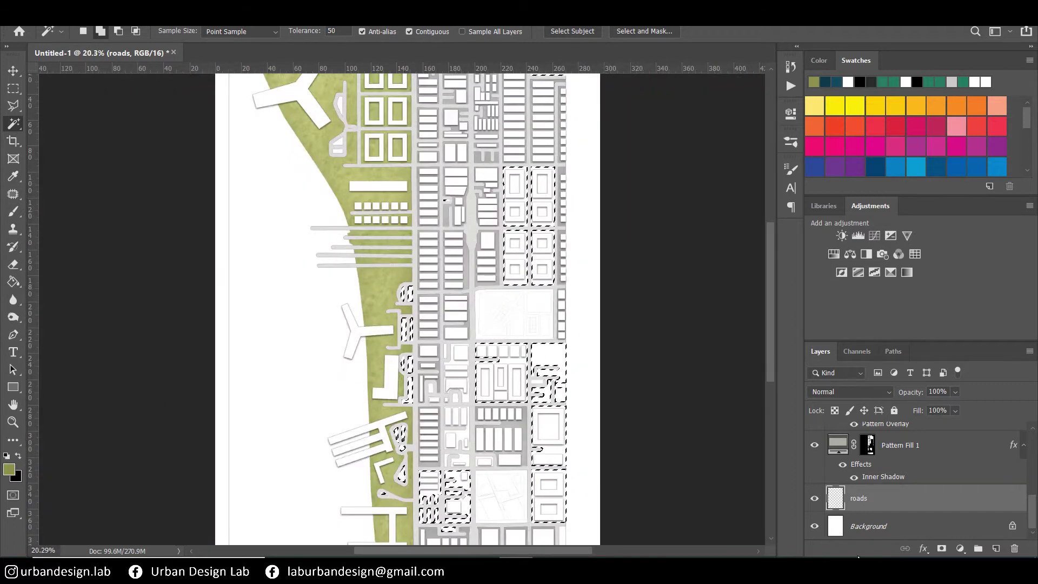
scroll(281, 118, "up", 3)
scroll(282, 117, "down", 3)
scroll(331, 209, "down", 1)
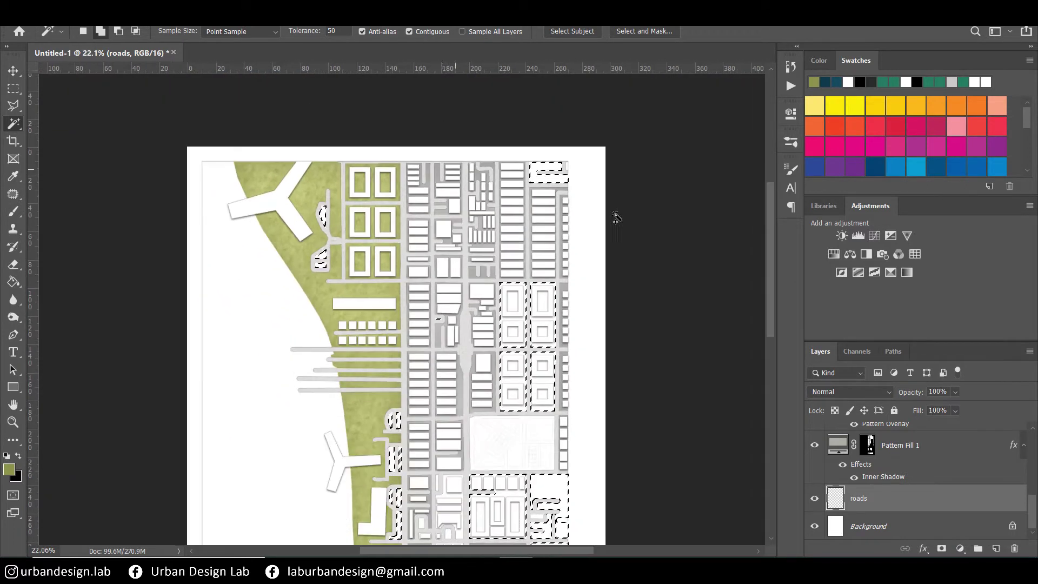
scroll(614, 216, "up", 3)
scroll(378, 271, "down", 1)
left_click(960, 548)
left_click(946, 337)
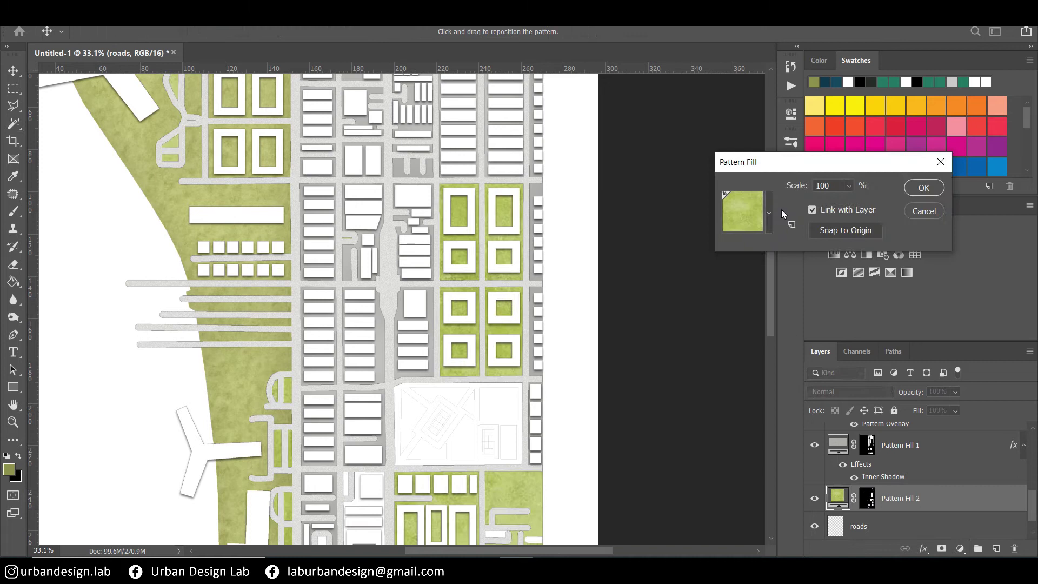
left_click(924, 187)
- Set the Pattern Fill 2 grass scale to 67%
key("w")
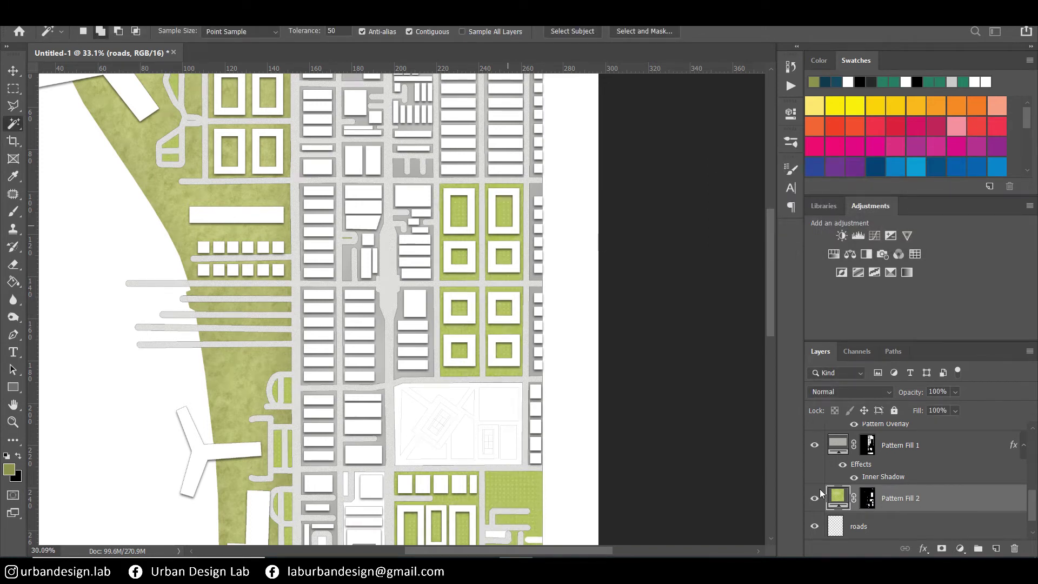
scroll(414, 267, "down", 1)
scroll(414, 267, "down", 1)
scroll(415, 267, "down", 1)
double_click(838, 498)
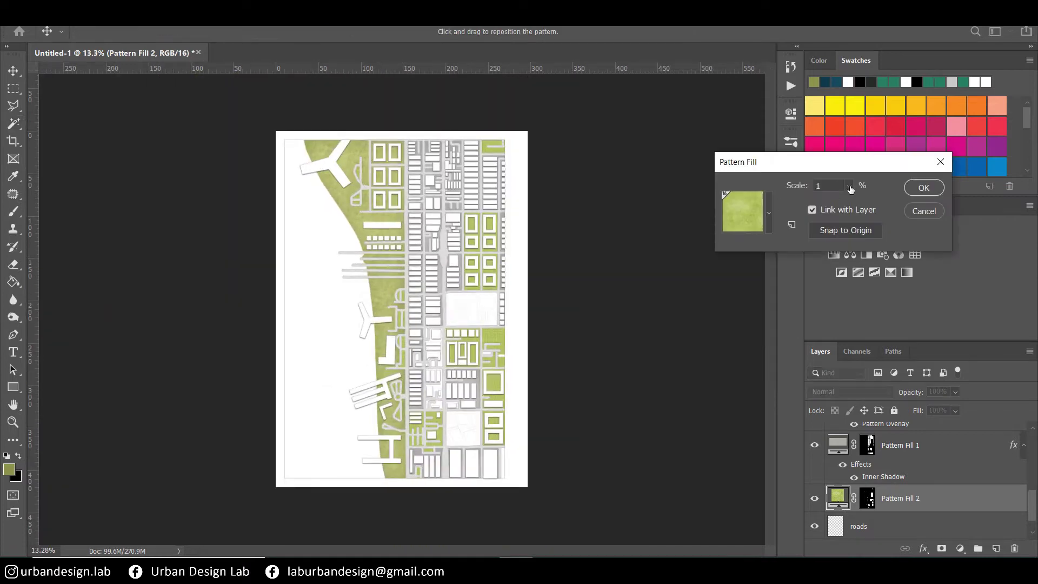
left_click_drag(851, 189, 855, 203)
key("Return")
- Add an inner shadow to Pattern Fill 2 and fill the central block selection with grass
double_click(946, 498)
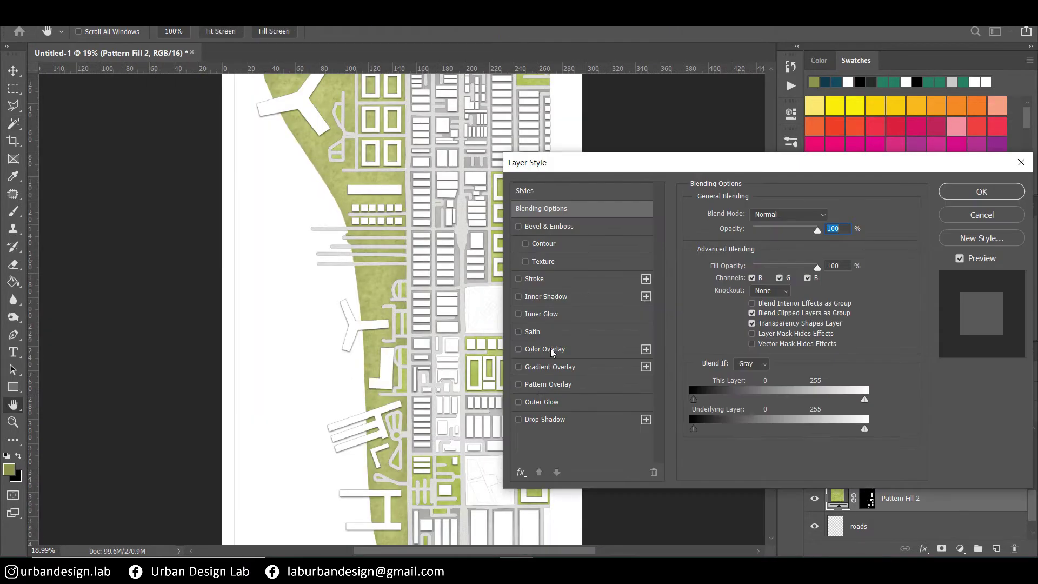
left_click(624, 323)
left_click(1032, 226)
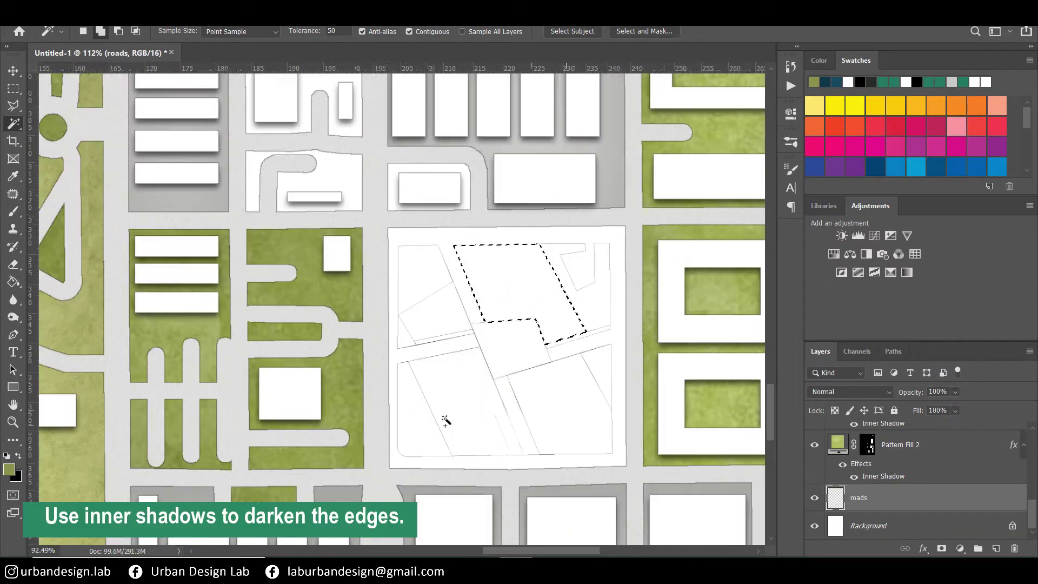
left_click(961, 548)
left_click(941, 336)
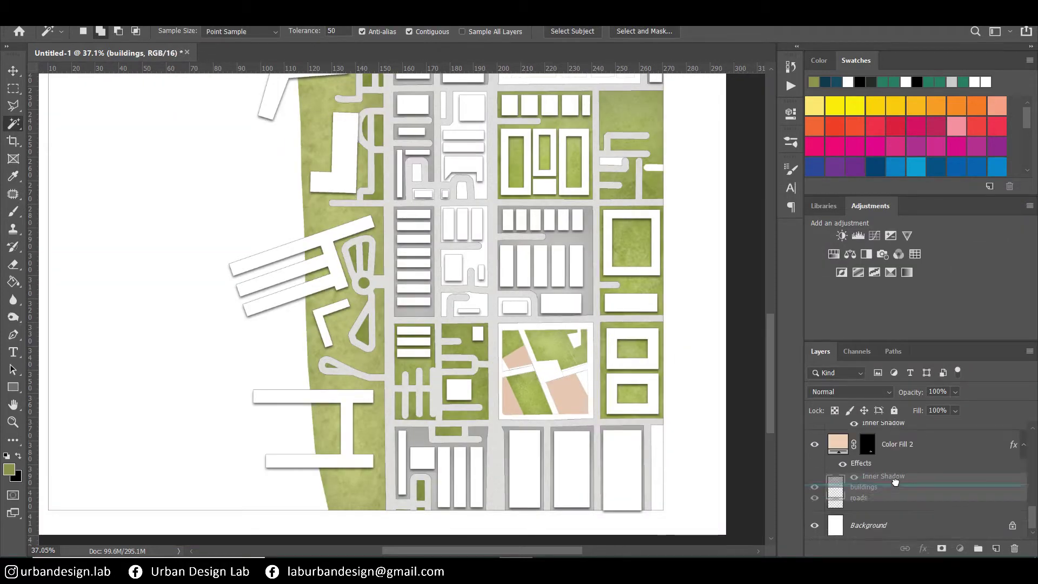
- Fill the central square block with pale cream (eef0d0) and a soft inner shadow
left_click(858, 498)
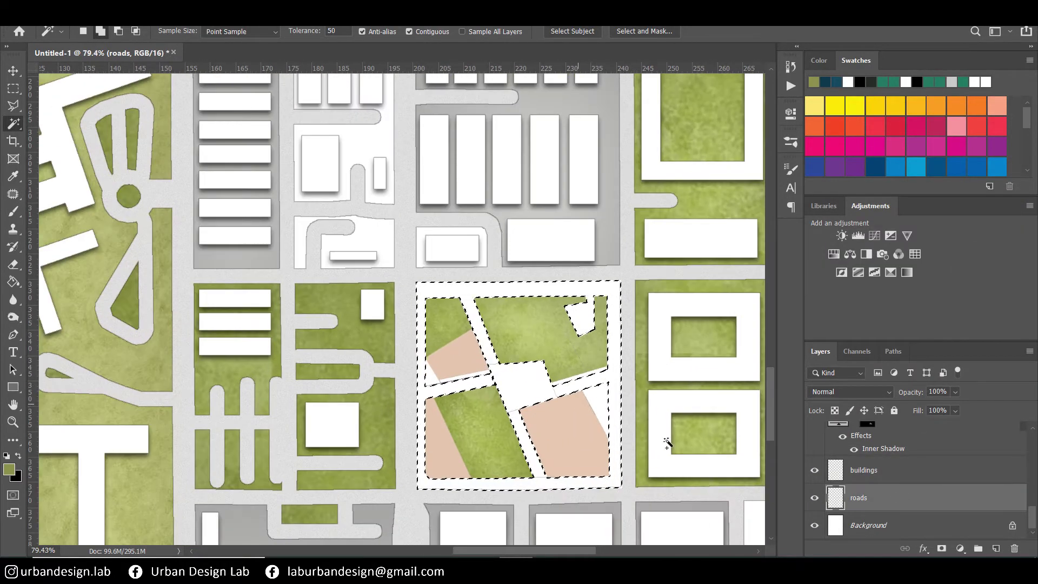
left_click(960, 548)
left_click(933, 312)
left_click_drag(550, 318, 522, 294)
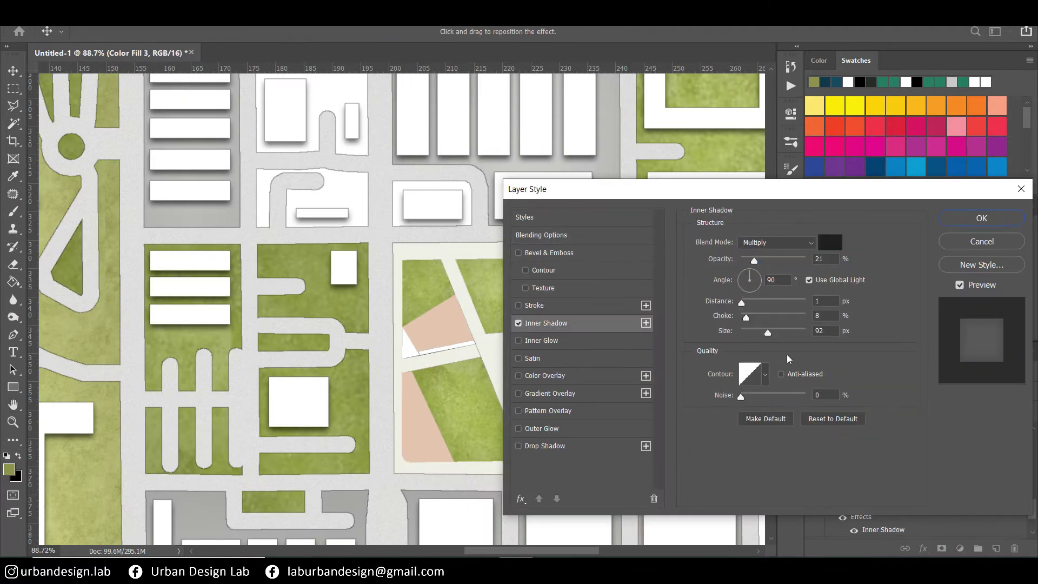
left_click(977, 216)
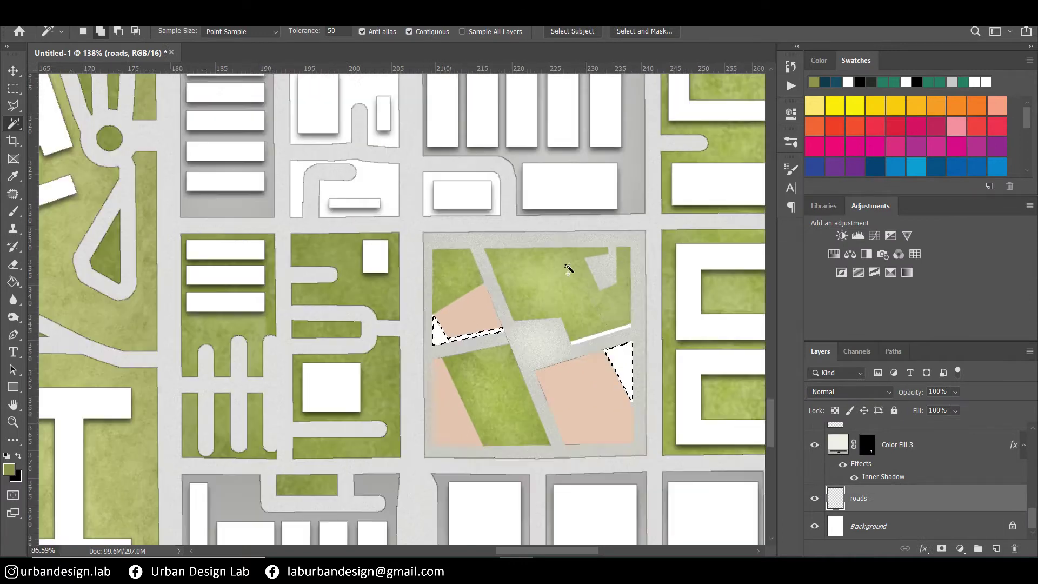
- Add a Pattern Fill layer and hatch Color Fill 2 with a diagonal stripe Pattern Overlay
left_click(961, 548)
left_click(947, 336)
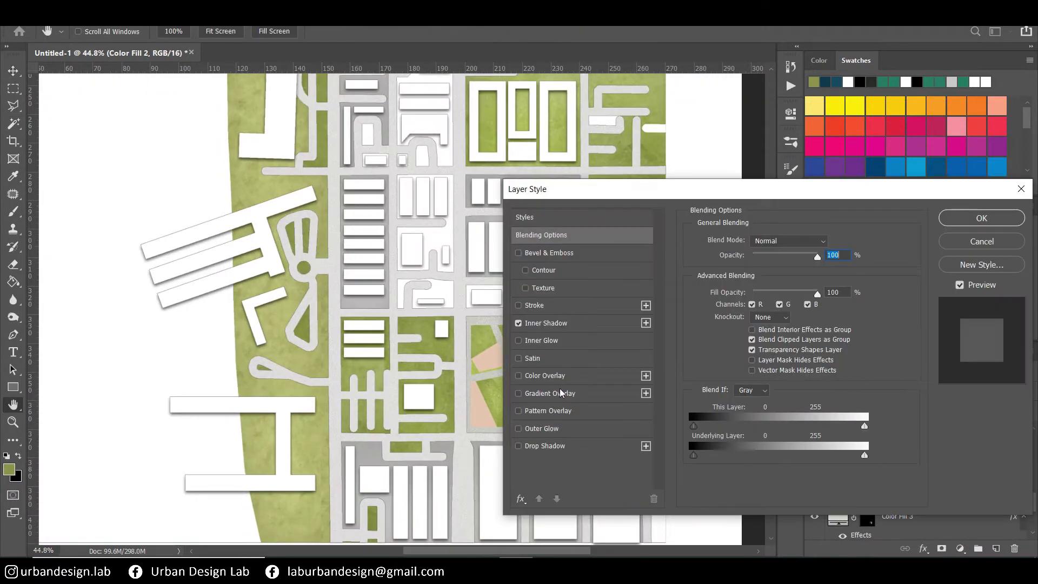
left_click(557, 410)
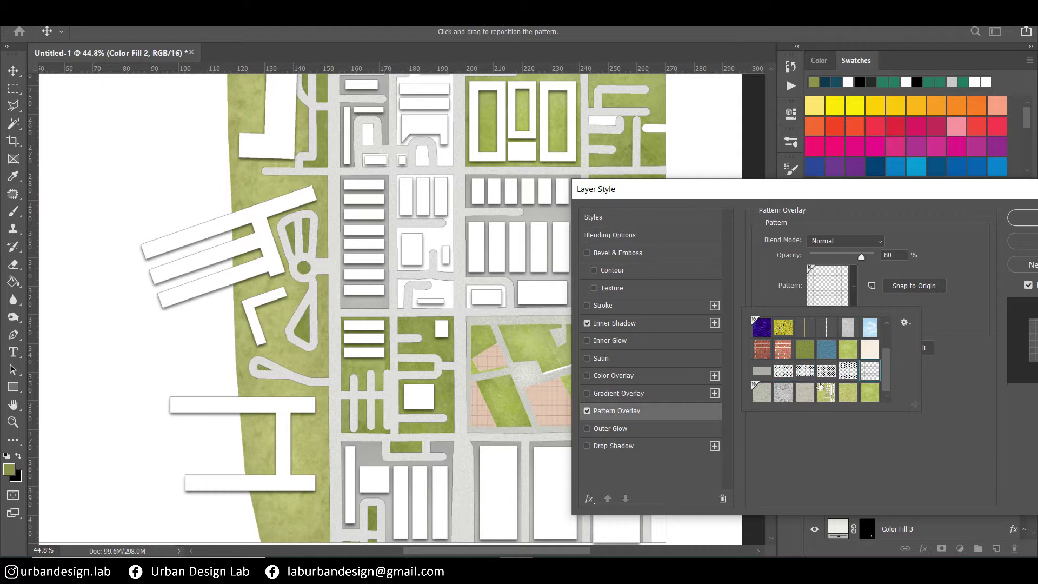
double_click(820, 387)
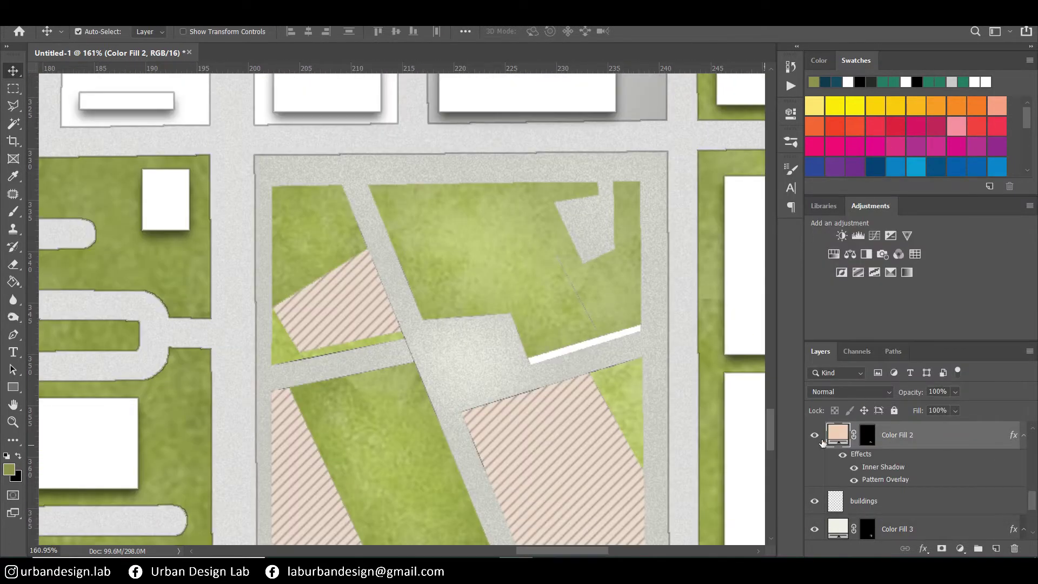
double_click(838, 435)
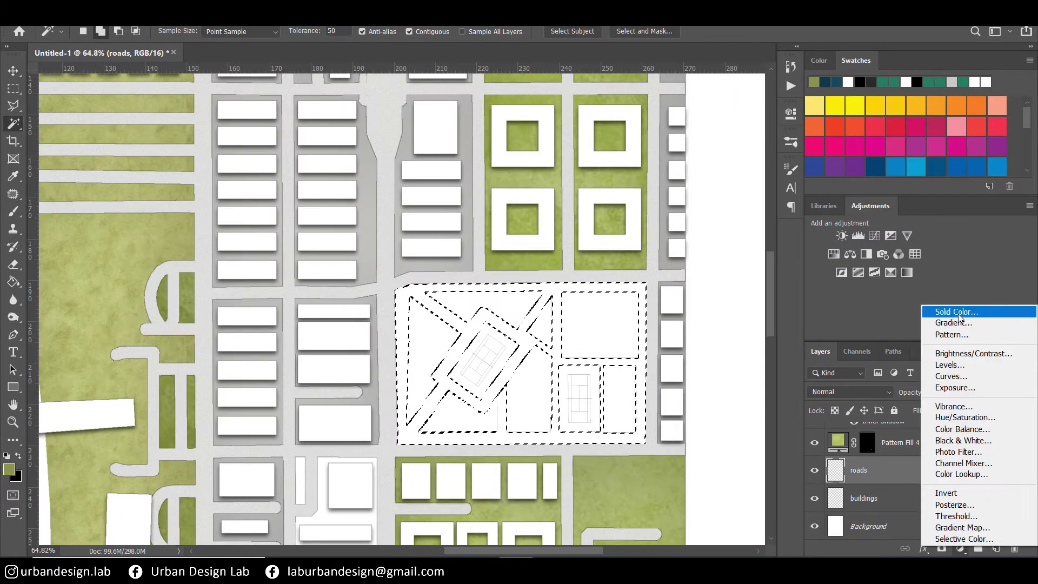
- Fill the sports block paving with solid colour and its lawns with inner-shadowed grass Pattern Fill 5
left_click(957, 313)
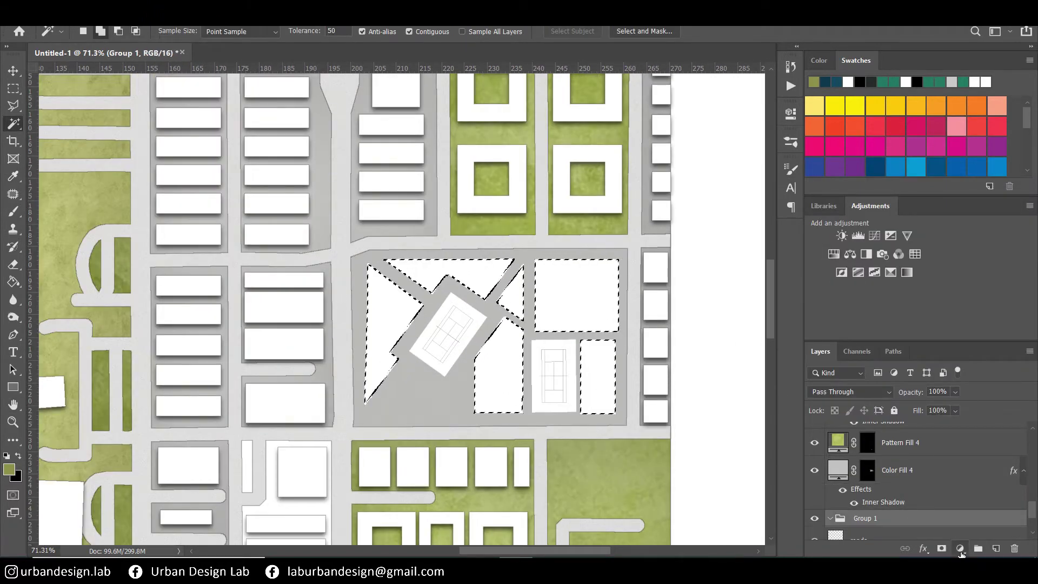
left_click(962, 553)
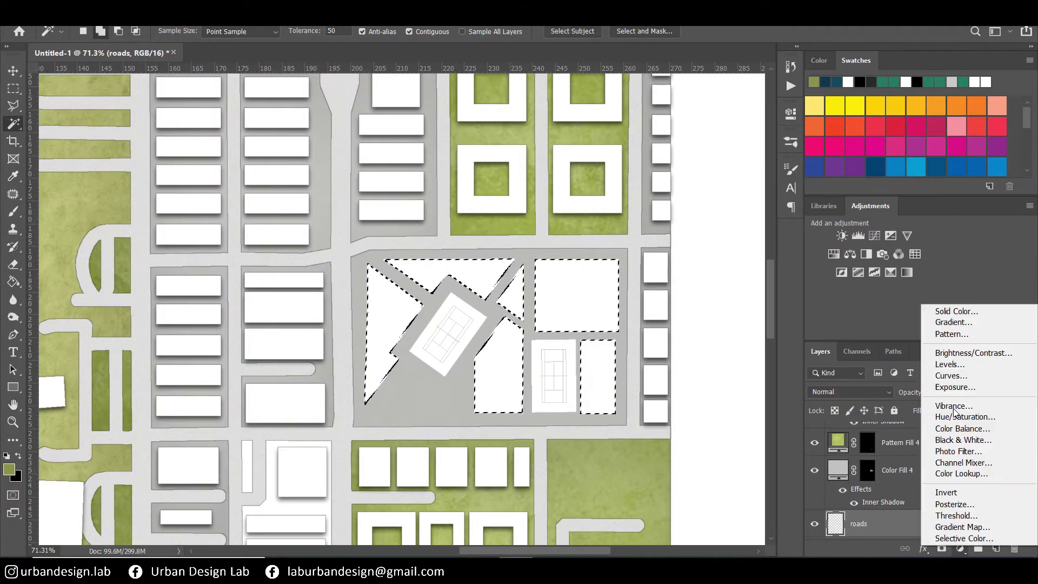
left_click(893, 329)
left_click(922, 188)
double_click(969, 535)
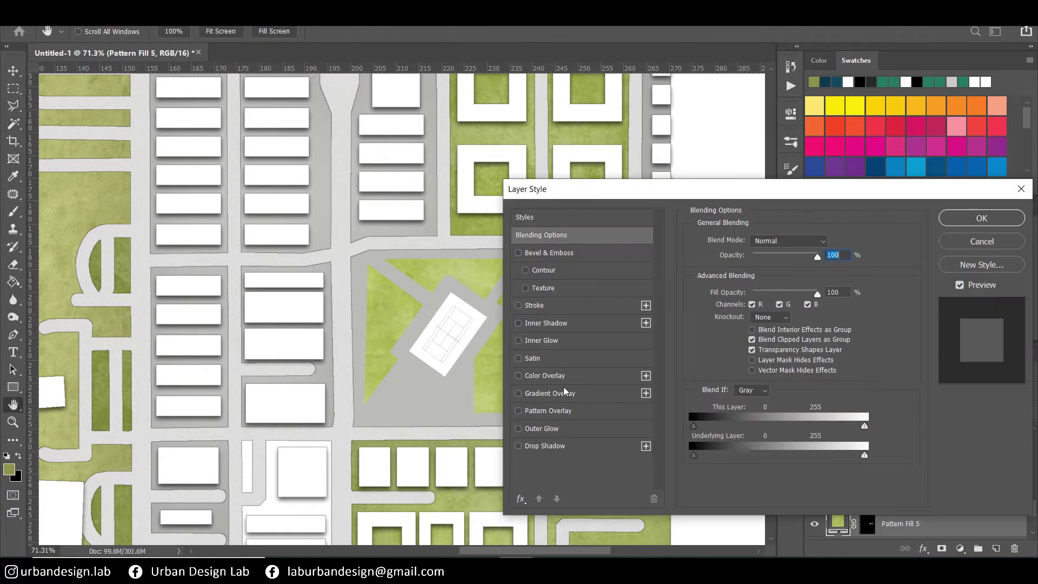
left_click(546, 323)
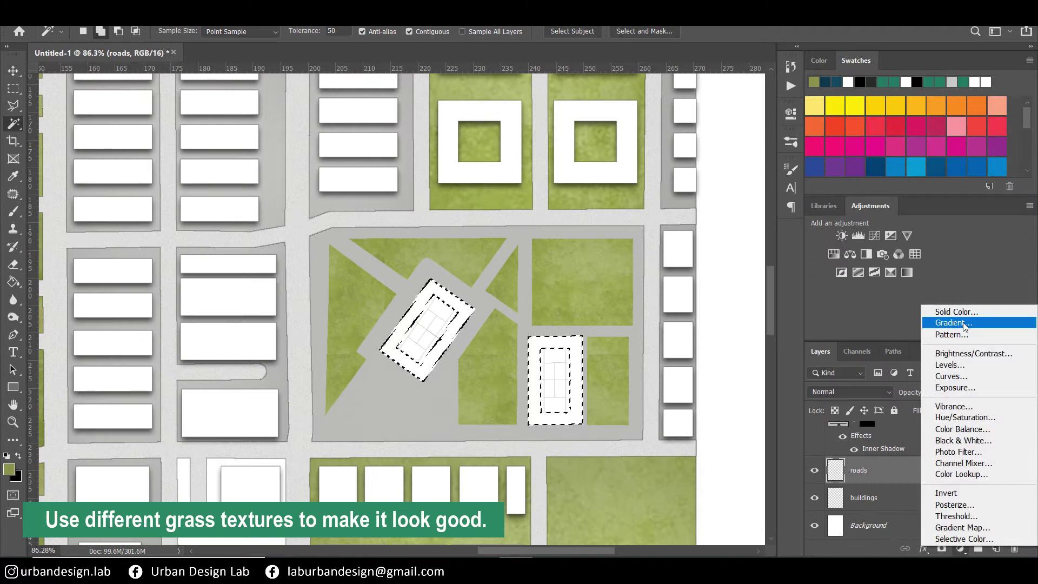
left_click(956, 312)
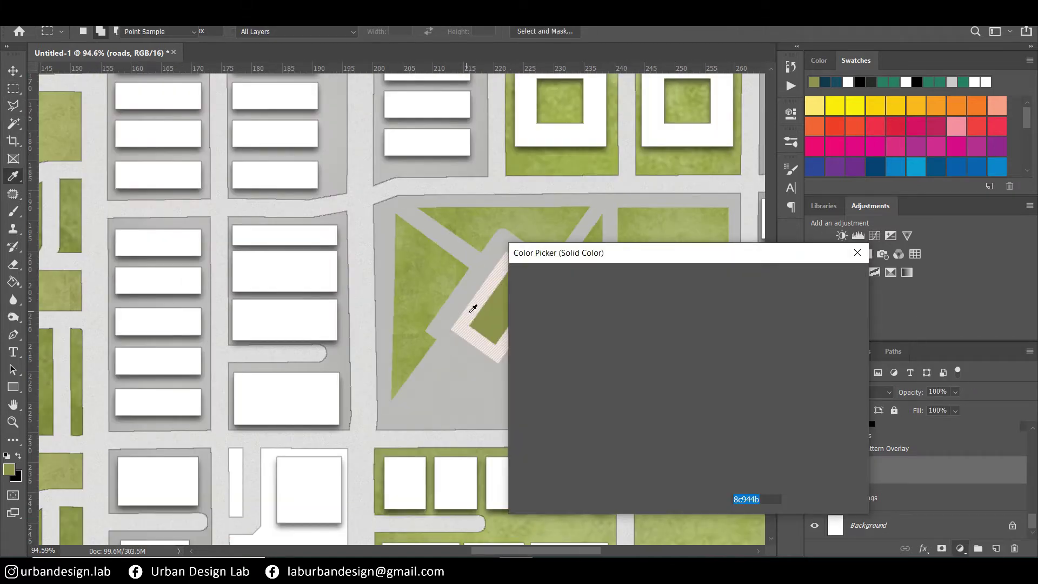
- Set the pink tennis court colour and switch Pattern Fill 5 to a different green texture
left_click(873, 284)
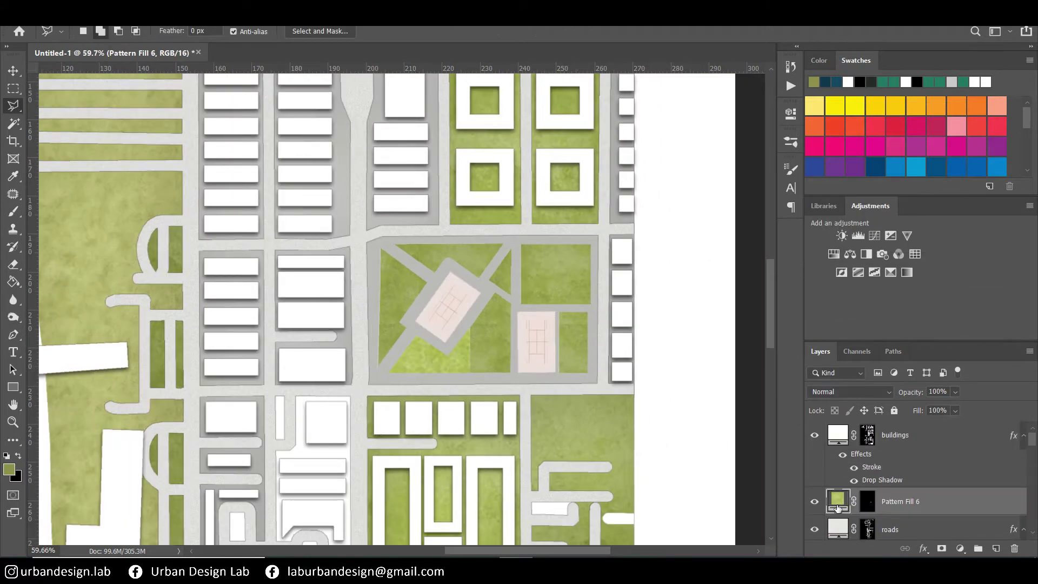
left_click(768, 214)
double_click(764, 274)
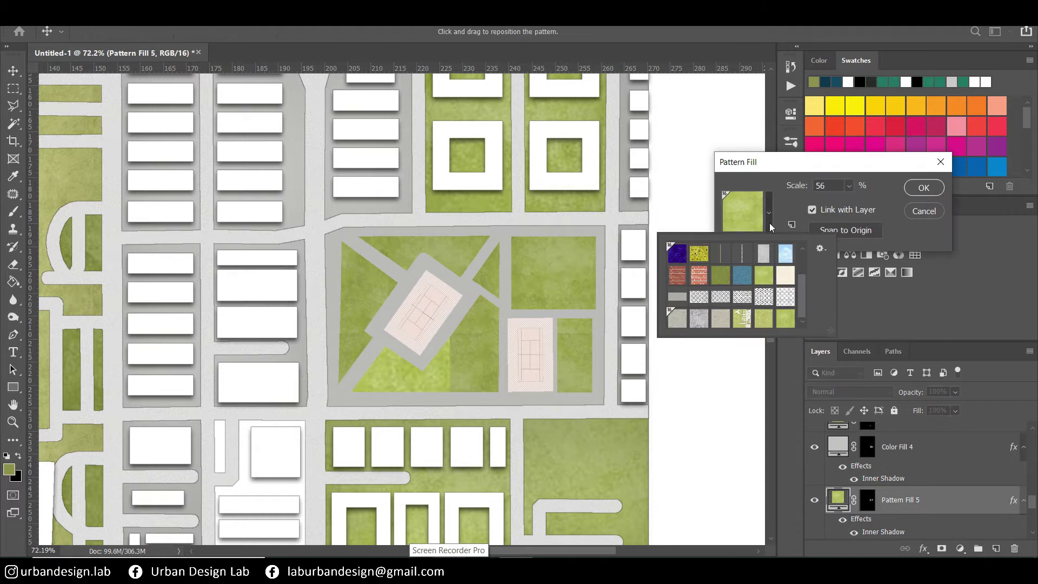
double_click(785, 319)
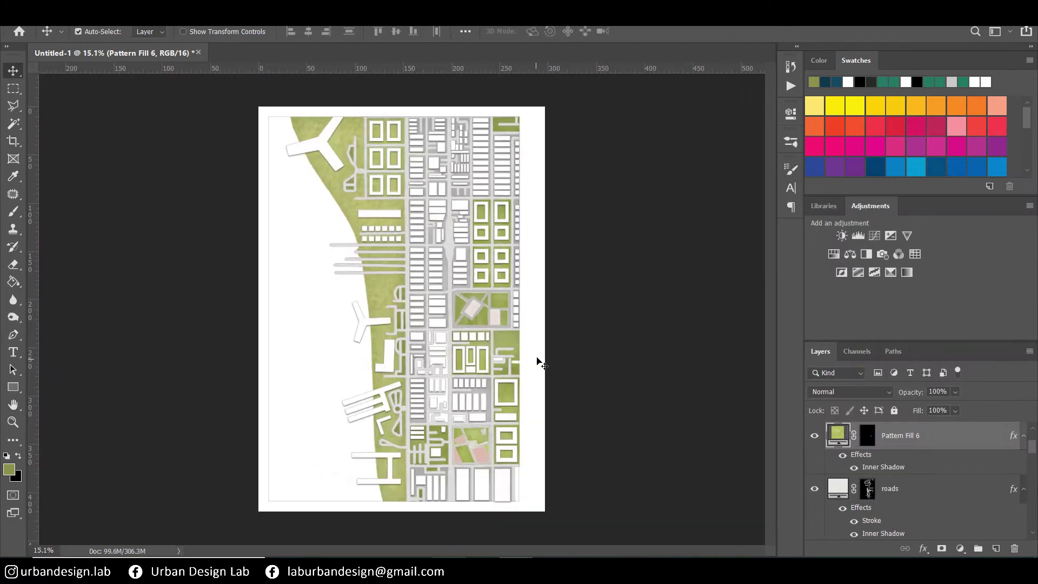
- Group the pattern fill as 'patterns', select the white coast, and set a teal foreground
key("ctrl+g")
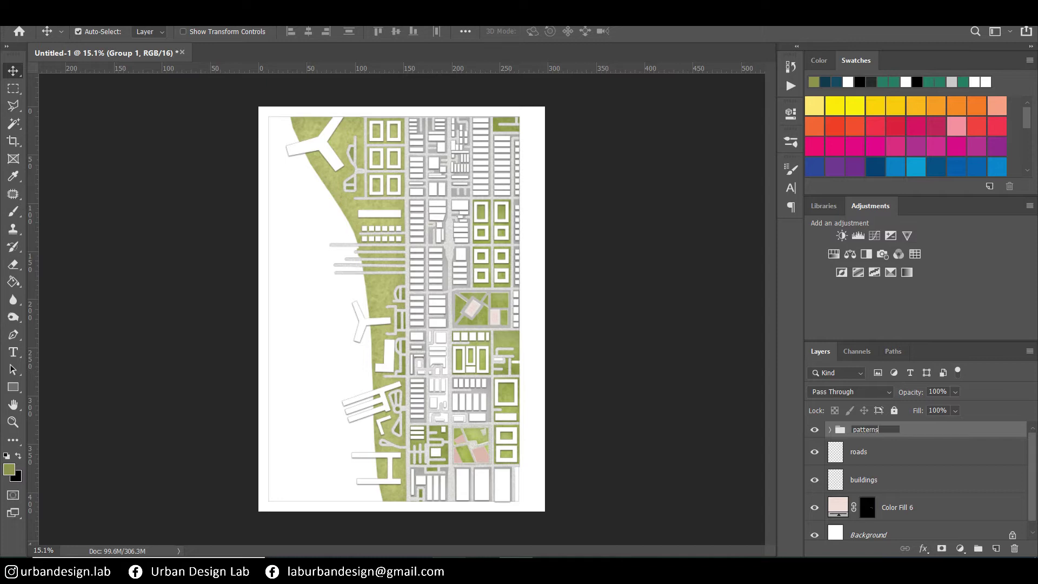
key("Return")
key("w")
left_click(272, 184)
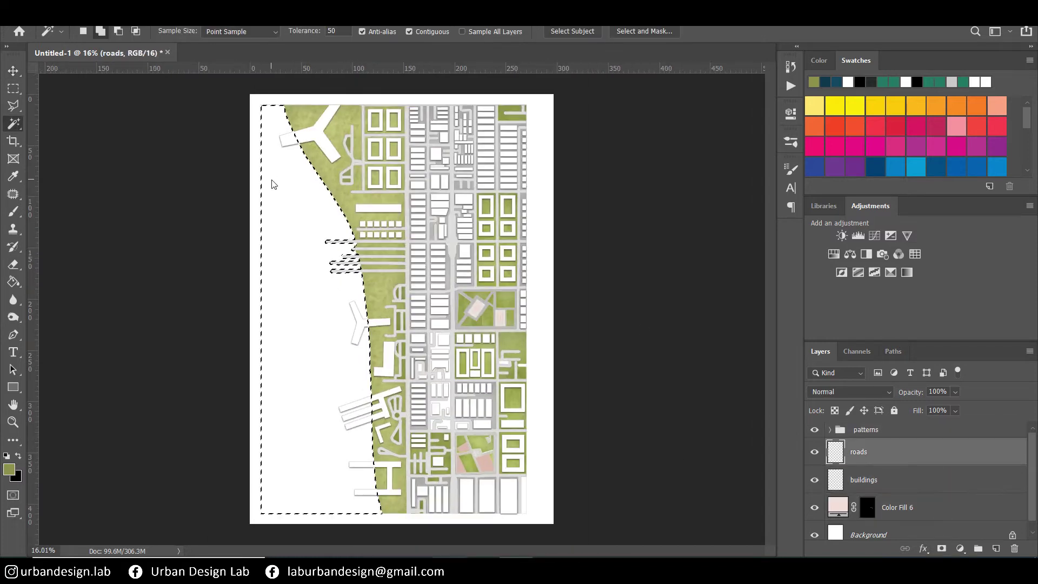
key("i")
left_click(9, 469)
key("Return")
- Paint the sea on a new 'water' layer with a 2500 px watercolour brush, merged into 'waves'
key("b")
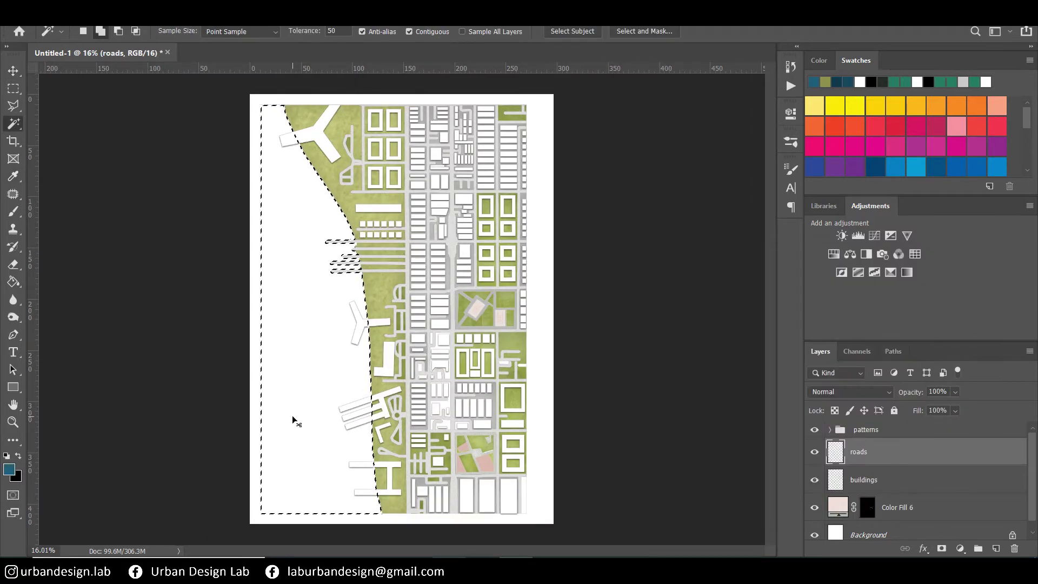
key("ctrl+shift+n")
type("water")
key("Return")
left_click(84, 31)
mouse_move(387, 202)
left_mouse_down()
mouse_move(390, 279)
mouse_move(387, 259)
left_mouse_up()
left_click(273, 263)
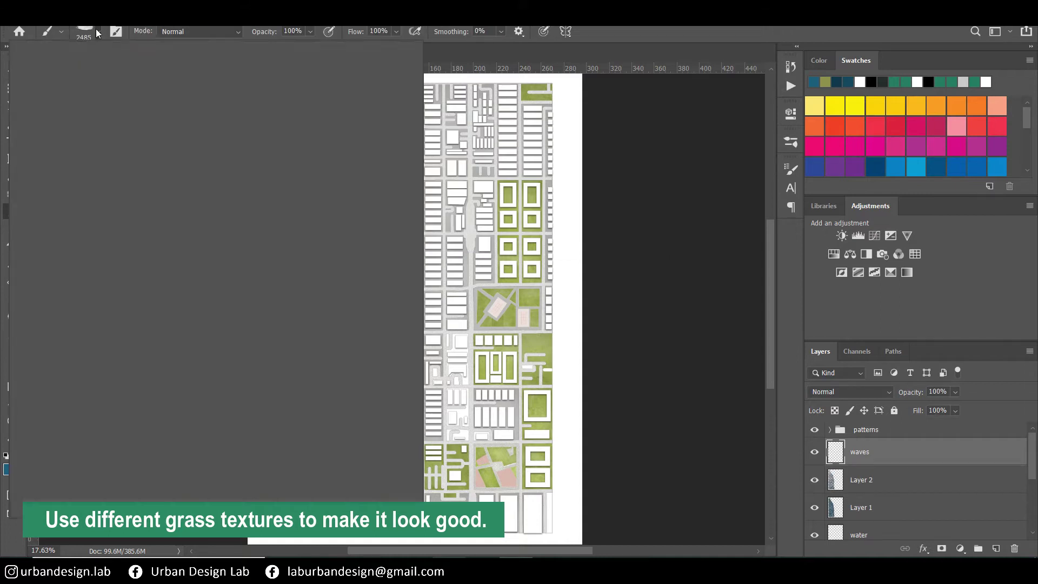
scroll(387, 363, "down", 10)
scroll(389, 476, "down", 5)
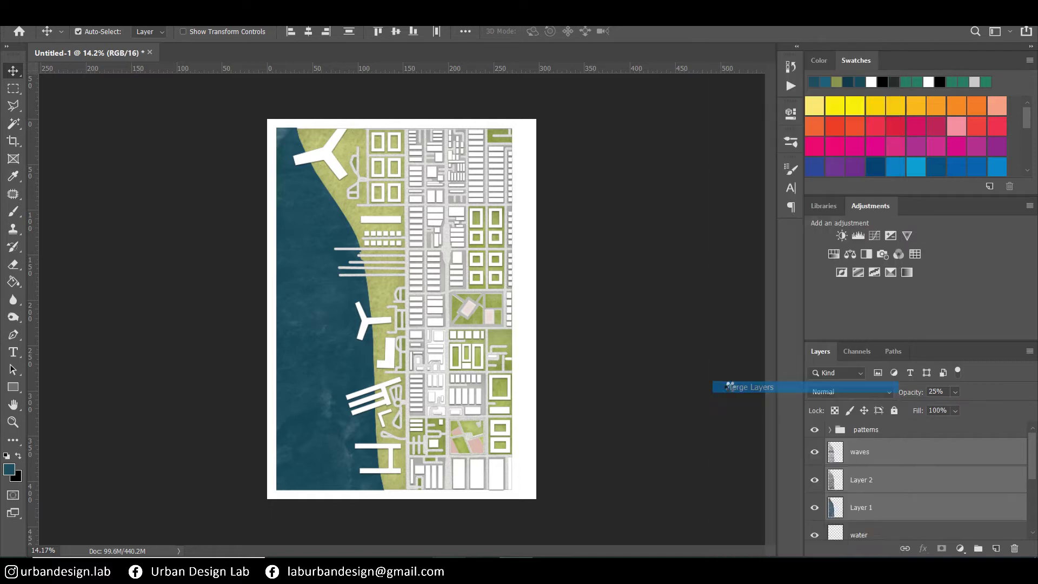
left_click(729, 386)
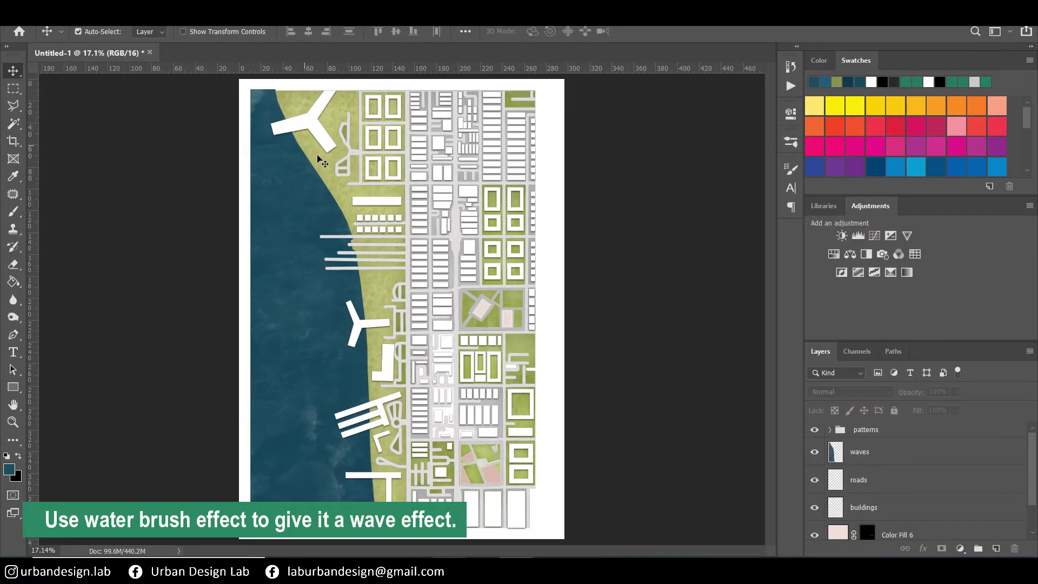
- Add a white gradient outer glow to Color Fill 1 with spread 0, lower opacity and range 53
left_click(541, 428)
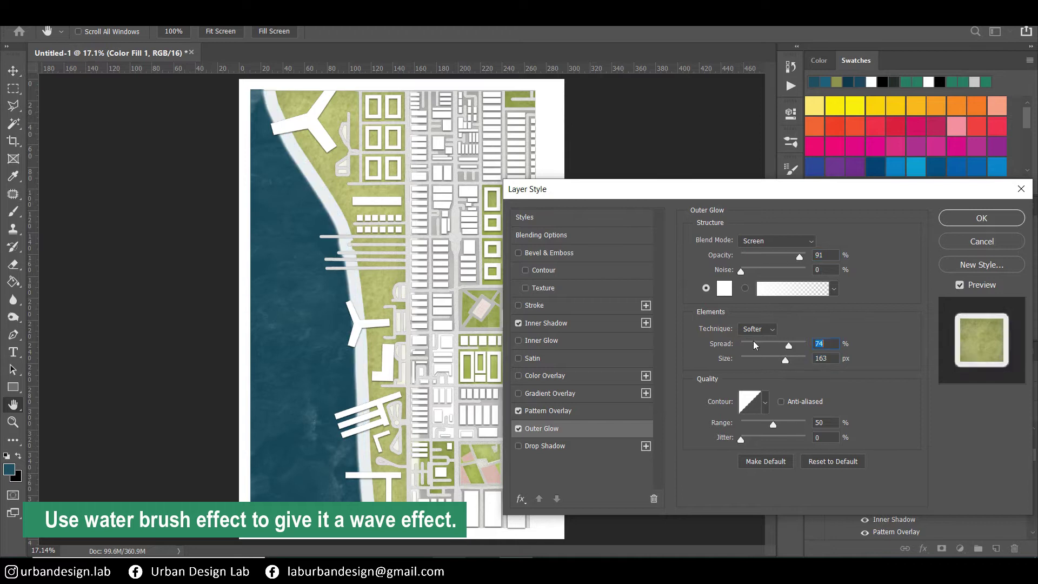
left_click_drag(755, 345, 740, 346)
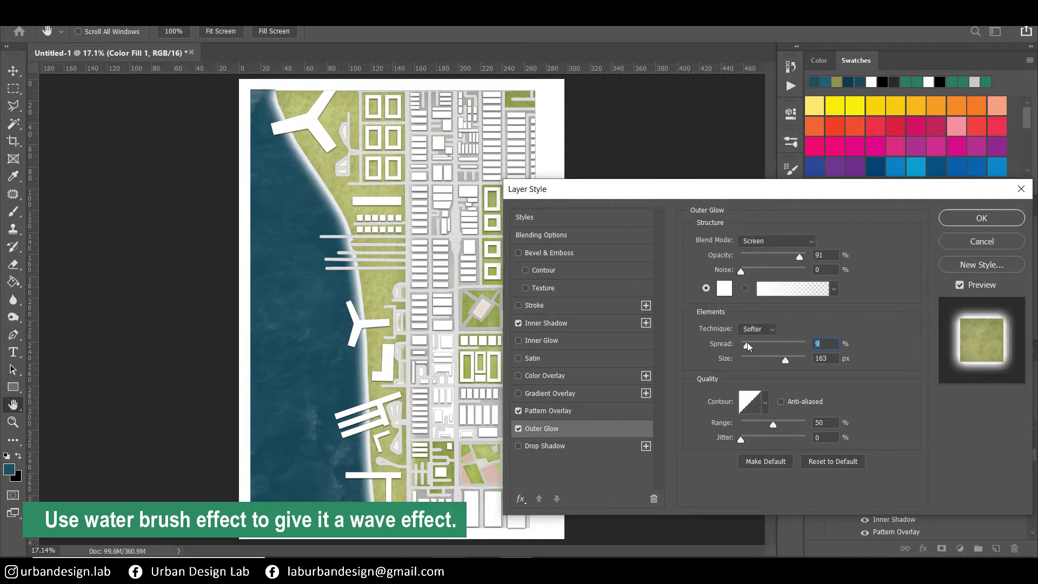
left_click(745, 289)
left_click(792, 288)
key("Escape")
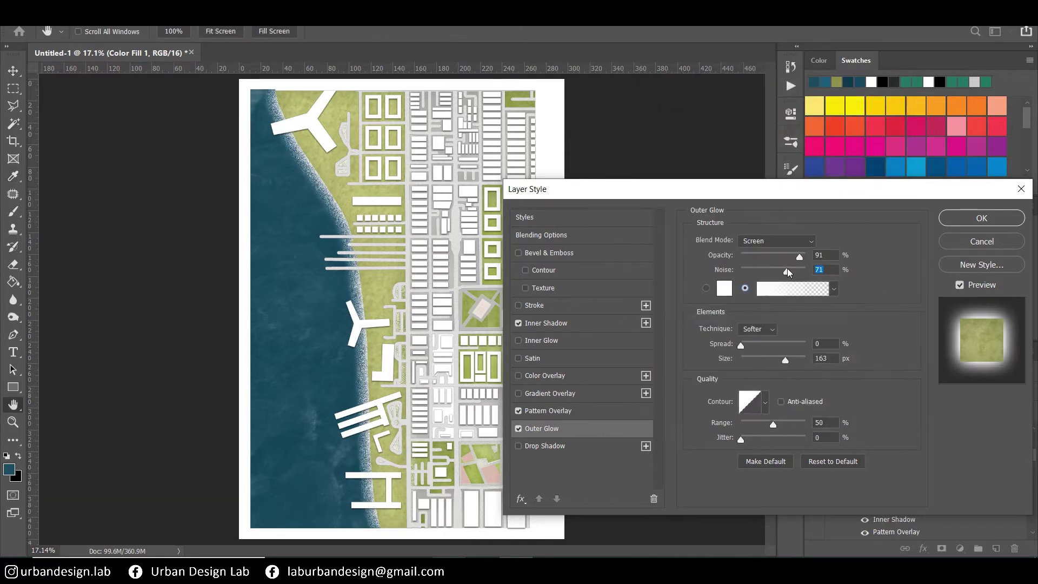
left_click_drag(800, 257, 768, 260)
left_click_drag(783, 426, 775, 425)
left_click(765, 402)
key("Escape")
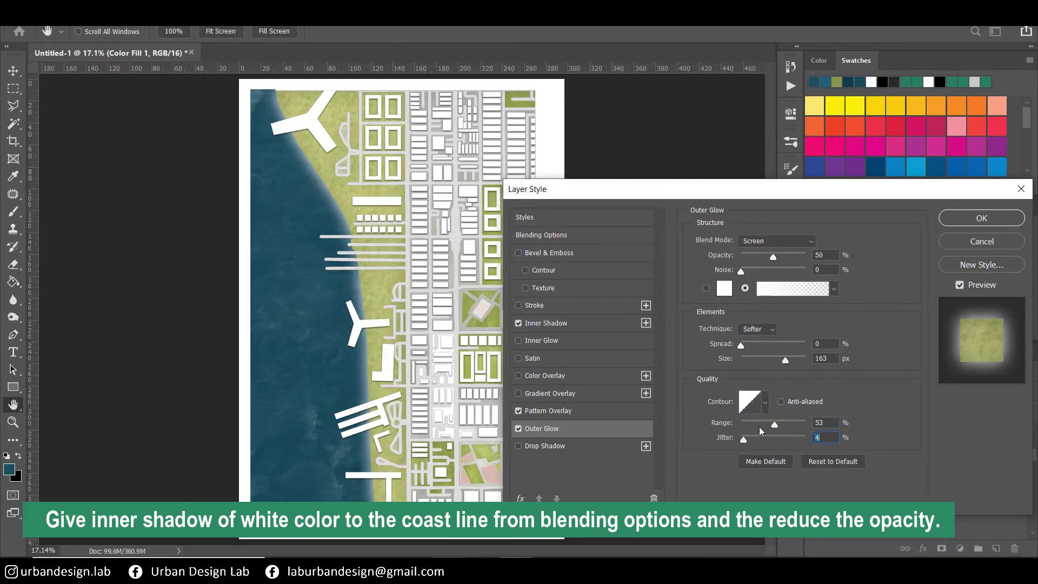
- Add a drop shadow to the coast and apply the layer style
left_click(545, 446)
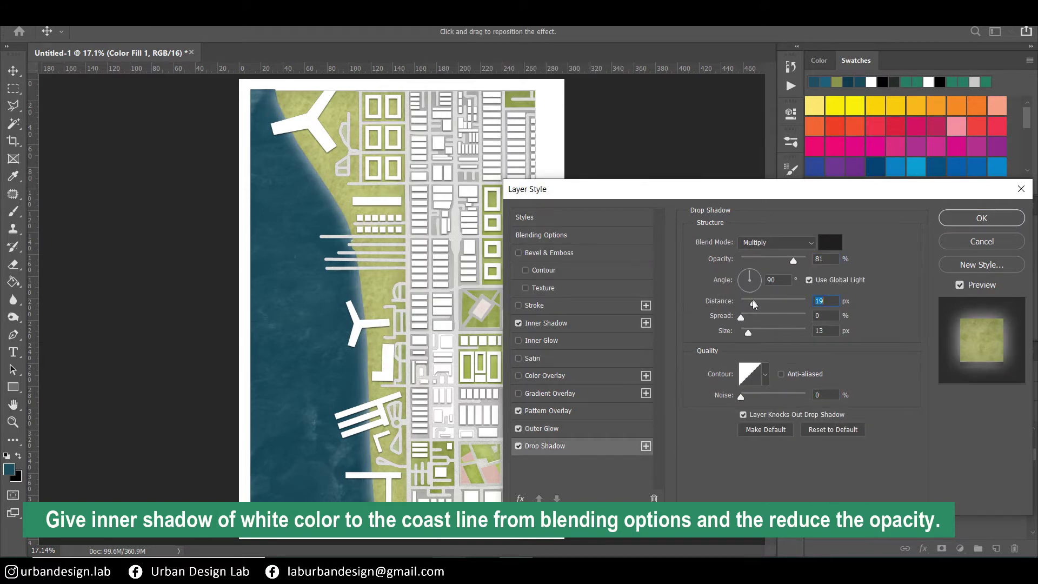
key("Return")
scroll(447, 254, "up", 1)
scroll(469, 292, "down", 3)
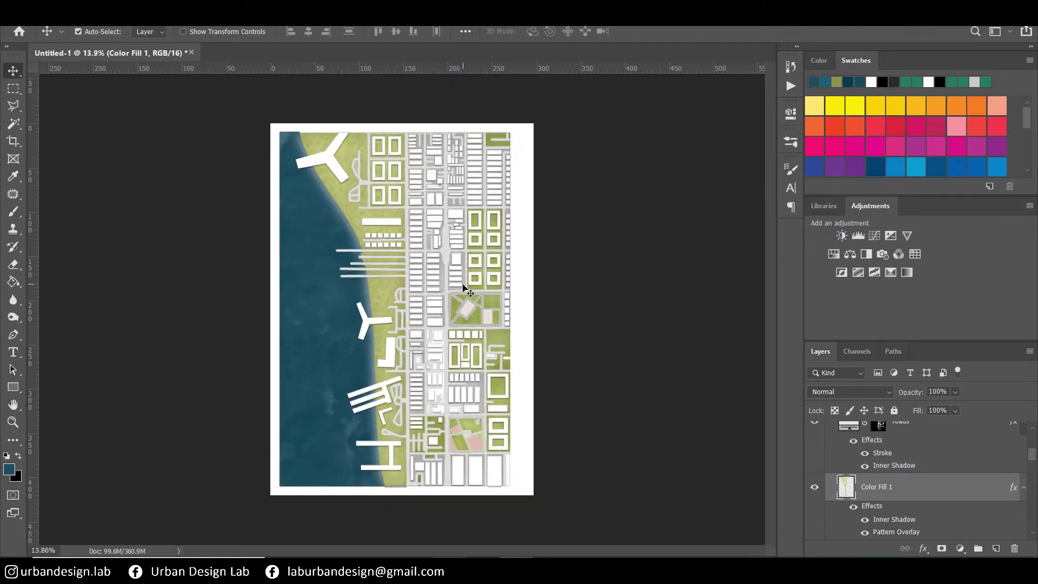
scroll(463, 287, "up", 1)
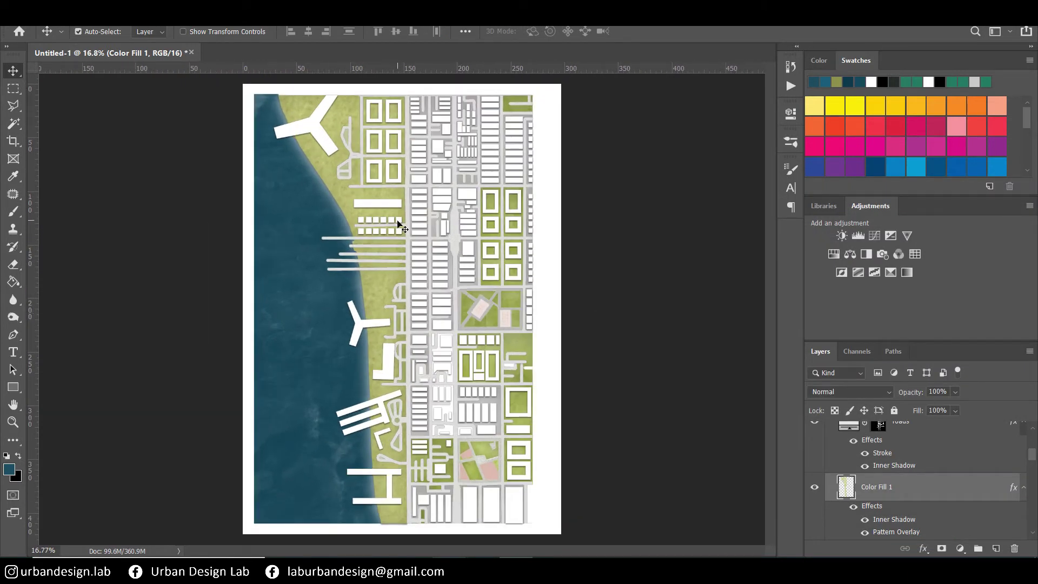
- Select the waves layer and set a green foreground colour
scroll(919, 476, "down", 3)
left_click(880, 455)
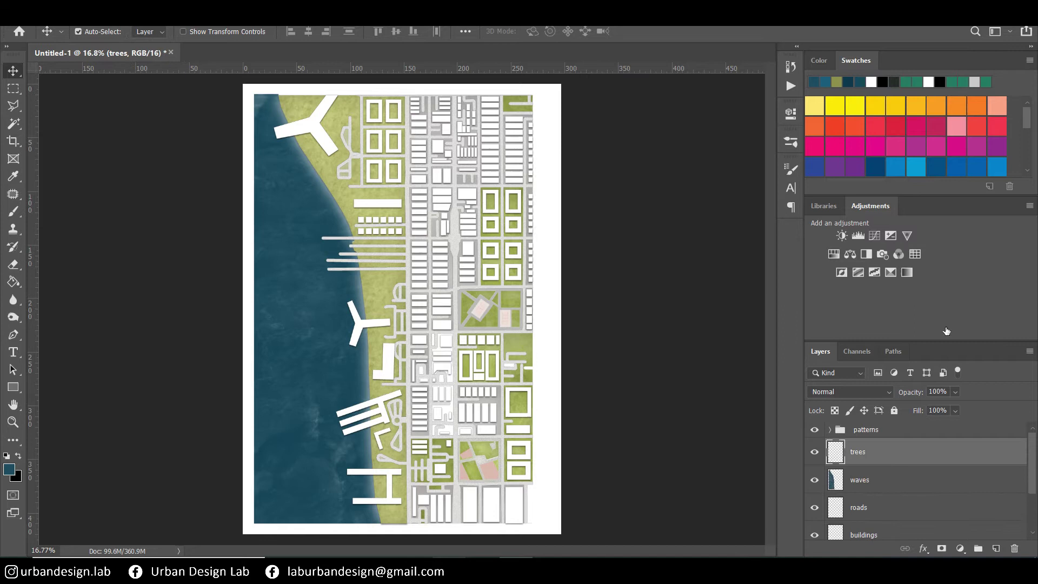
left_click(8, 469)
left_click(871, 280)
- Choose a tree brush from the brush presets
key("b")
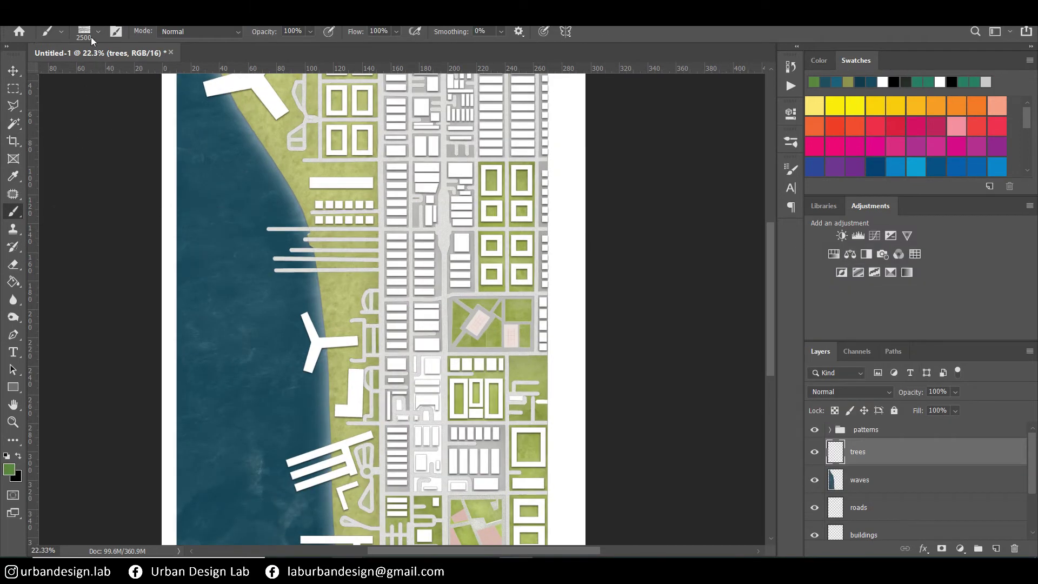
left_click(98, 31)
scroll(381, 445, "up", 5)
scroll(380, 427, "up", 5)
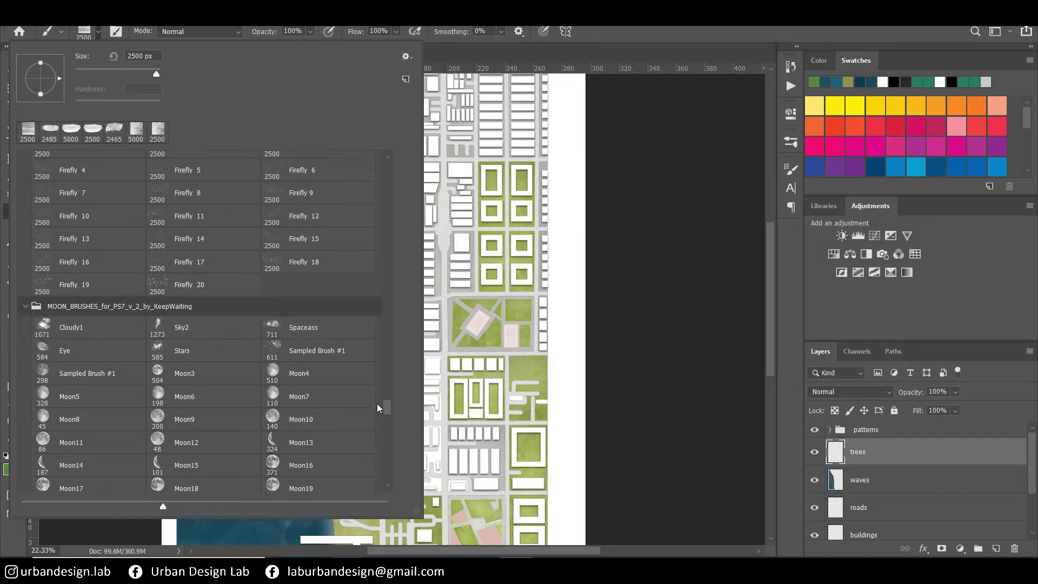
scroll(384, 302, "up", 2)
scroll(387, 270, "up", 5)
scroll(387, 271, "up", 5)
scroll(389, 225, "down", 10)
scroll(391, 188, "down", 5)
scroll(392, 173, "up", 5)
double_click(251, 249)
scroll(436, 294, "up", 3)
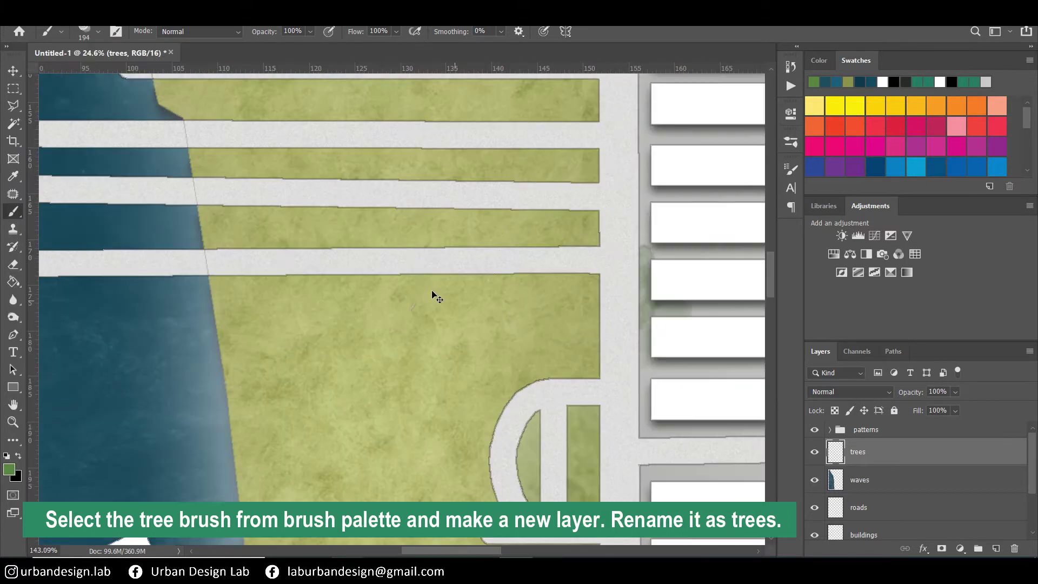
- Place the patterns group below the trees layer and stamp a test tree on it
left_click_drag(919, 429, 922, 455)
left_click(858, 434)
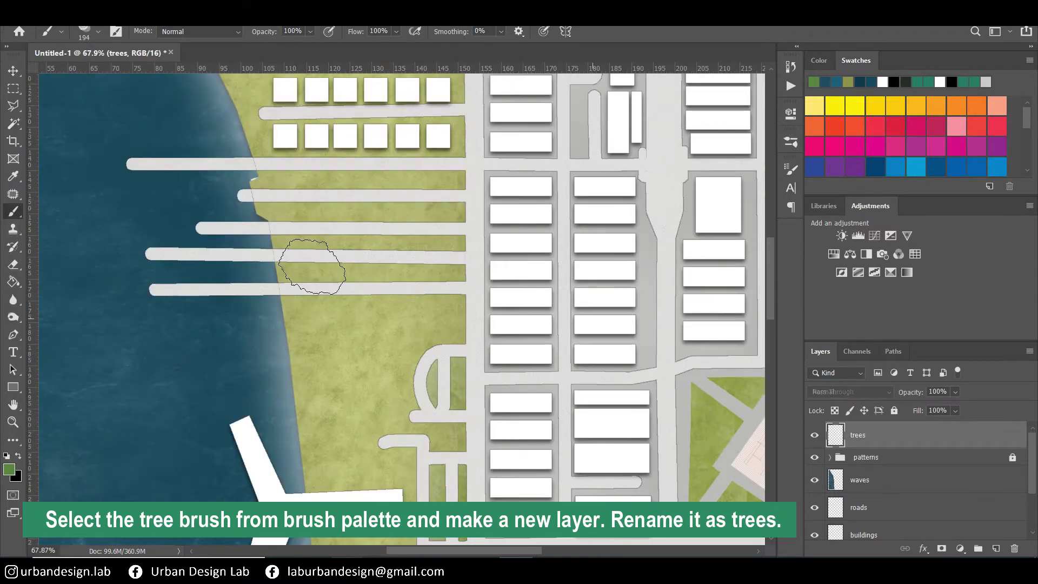
scroll(371, 294, "down", 3)
scroll(389, 295, "up", 5)
left_click(388, 298)
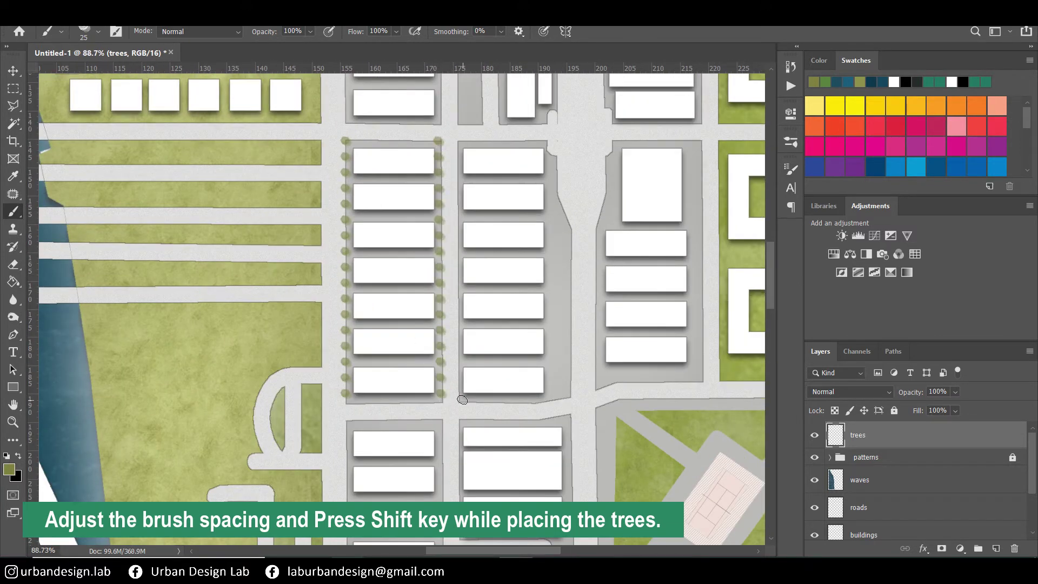
- Stamp tree rows along the street, around the road corner and along the block's top and left edges
left_click(463, 400)
left_click(457, 146, "shift")
left_click(554, 157)
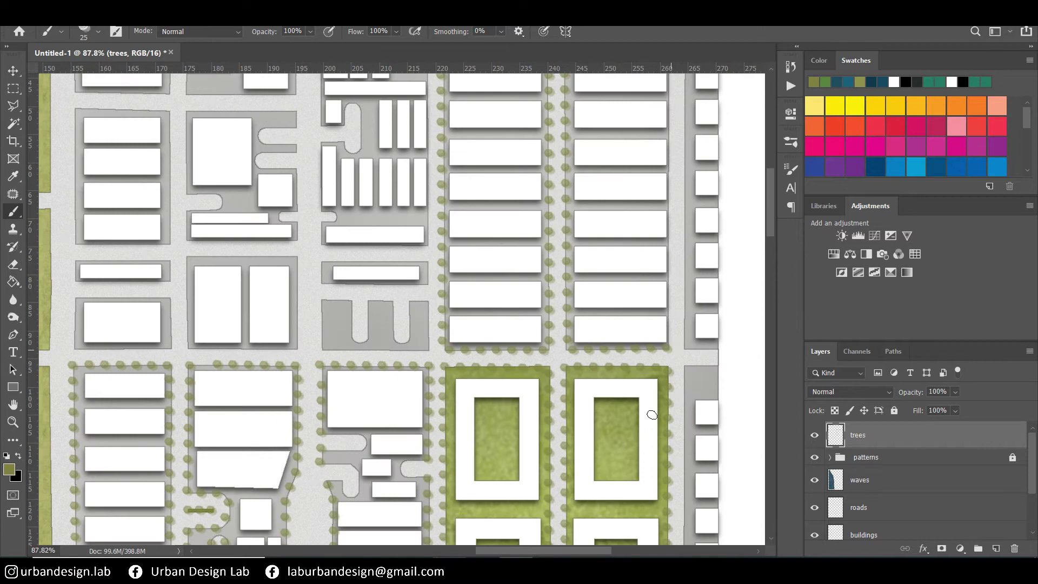
left_click_drag(660, 154, 684, 163)
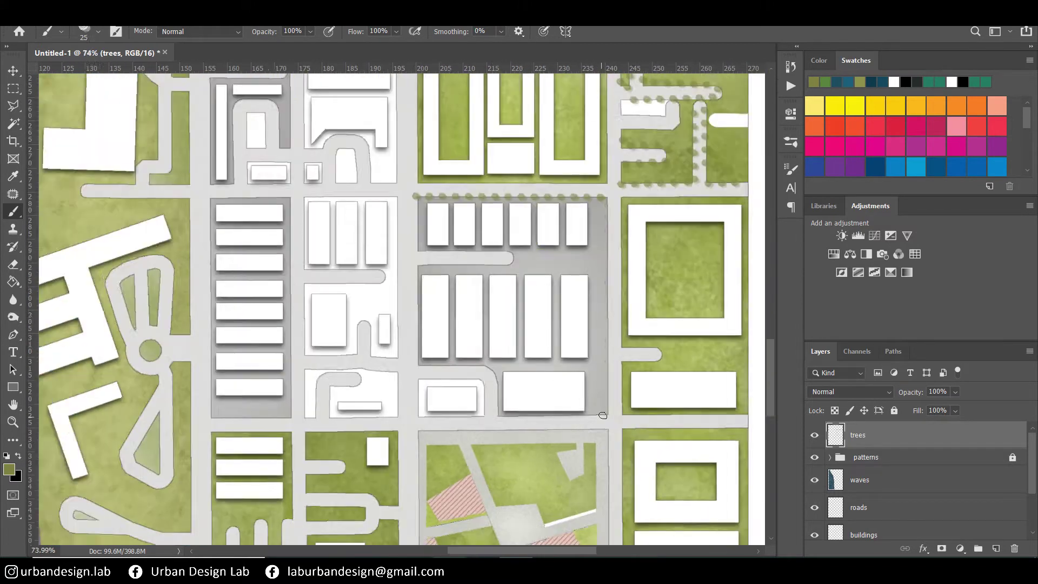
mouse_move(504, 417)
left_mouse_down()
mouse_move(488, 355)
mouse_move(434, 359)
left_mouse_up()
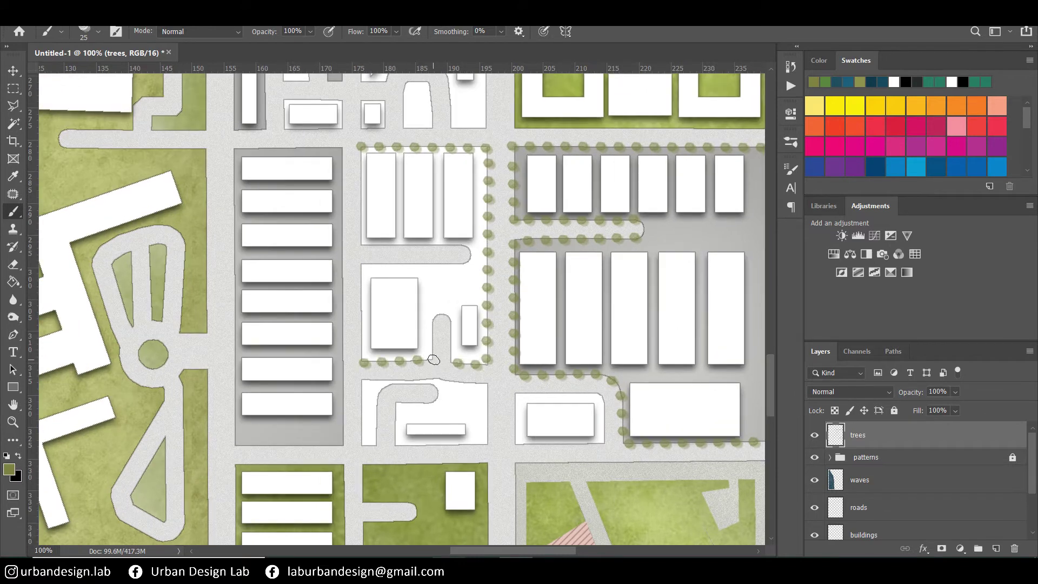
left_click_drag(488, 386, 365, 441)
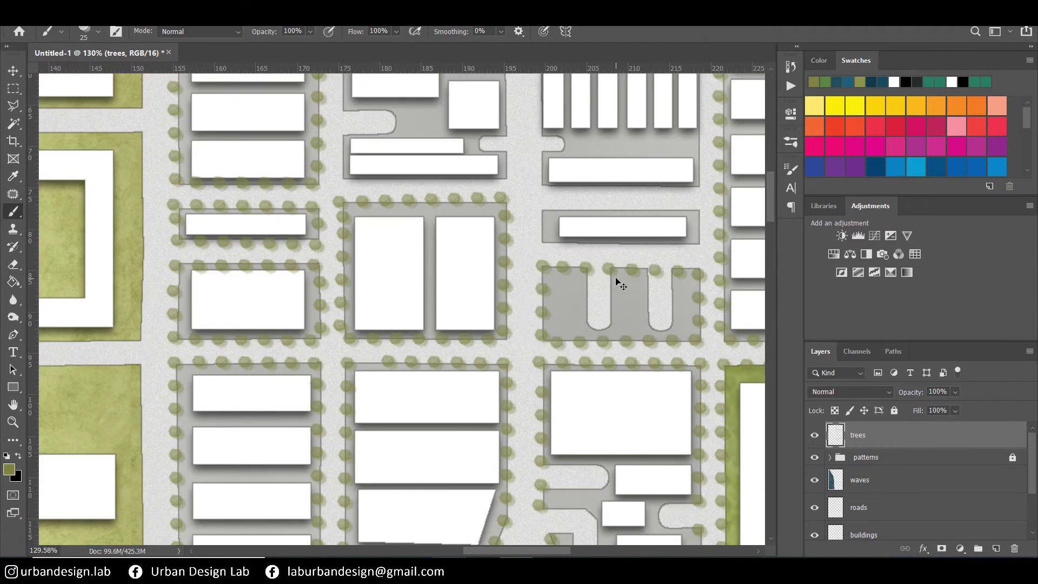
- Zoom around the plan to review the tree rows, then start a new layer
scroll(610, 330, "down", 5)
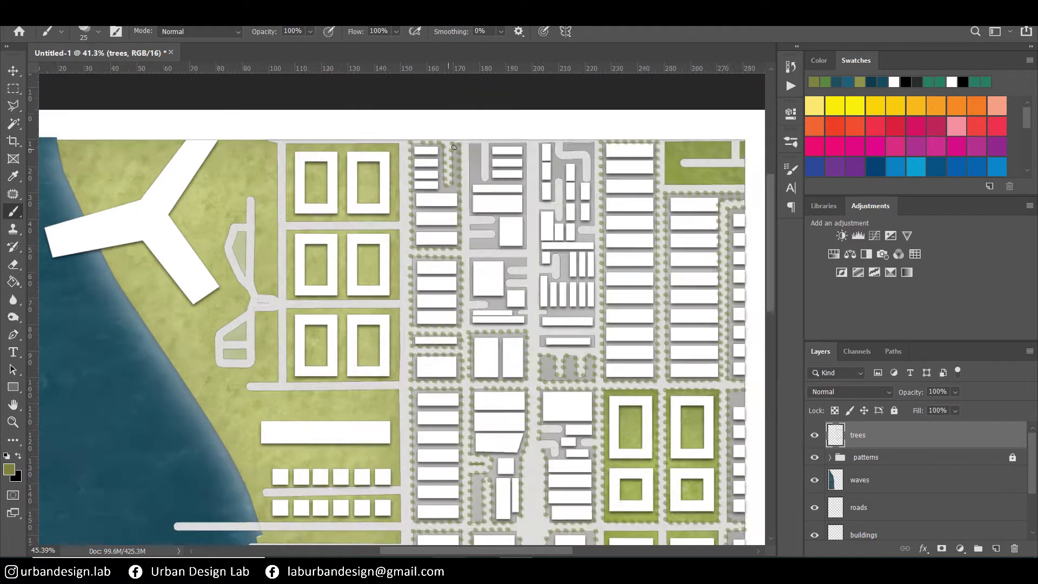
scroll(472, 238, "up", 4)
scroll(515, 210, "down", 5)
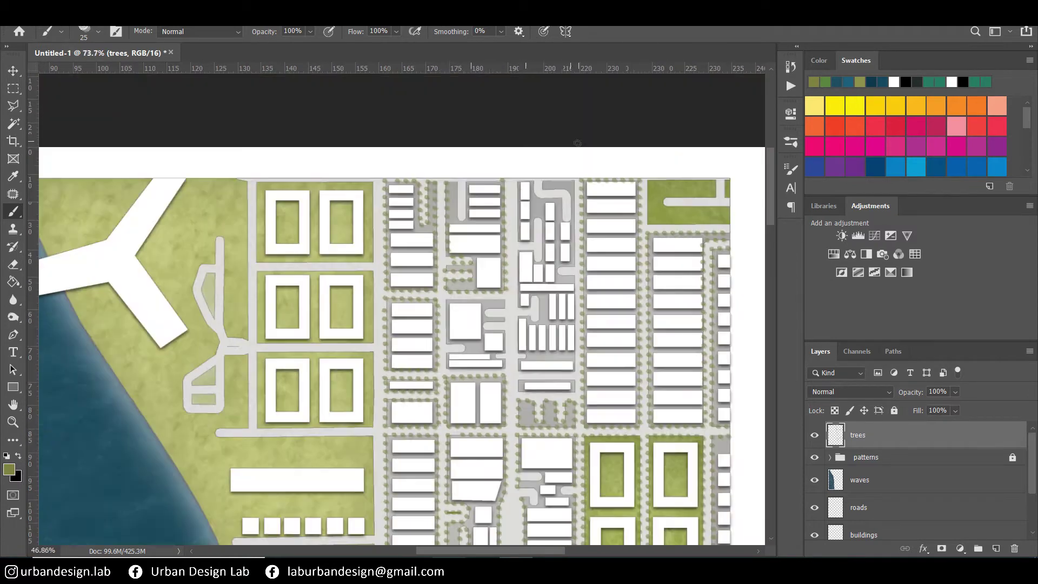
scroll(559, 386, "up", 5)
scroll(559, 386, "up", 2)
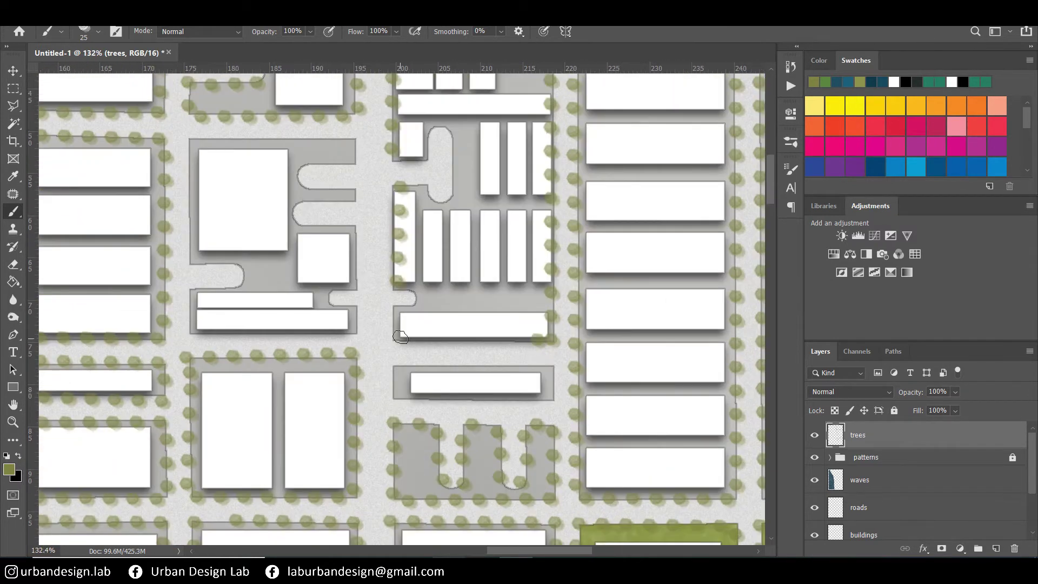
scroll(550, 366, "down", 3)
scroll(507, 154, "up", 3)
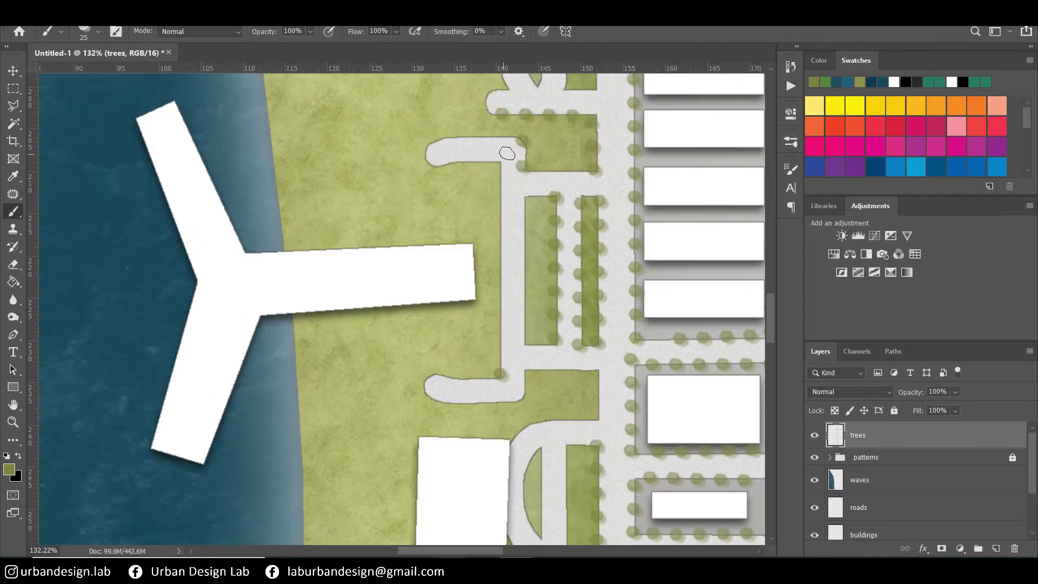
scroll(547, 428, "down", 5)
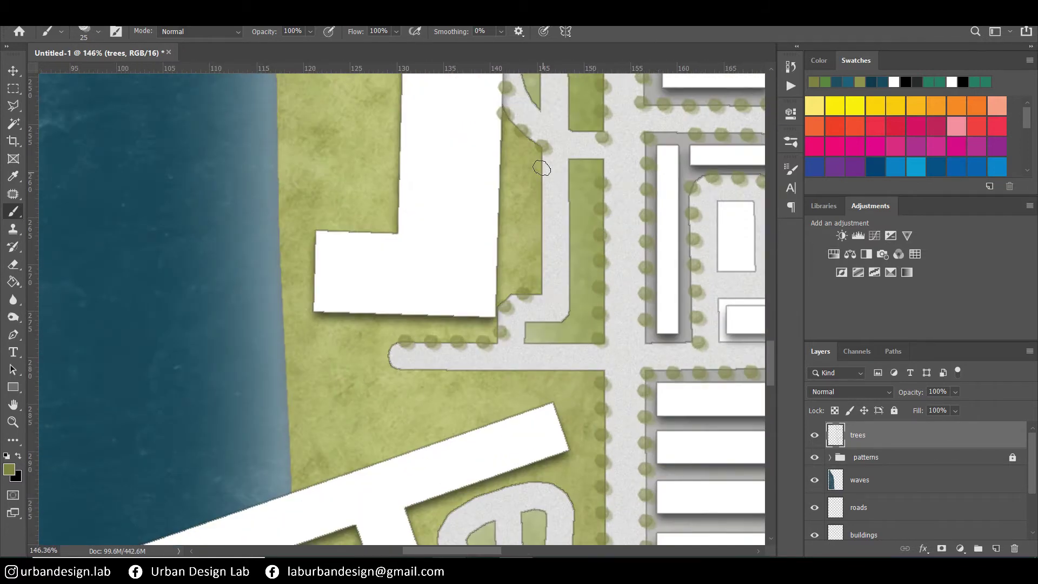
scroll(322, 385, "up", 1)
scroll(554, 169, "up", 3)
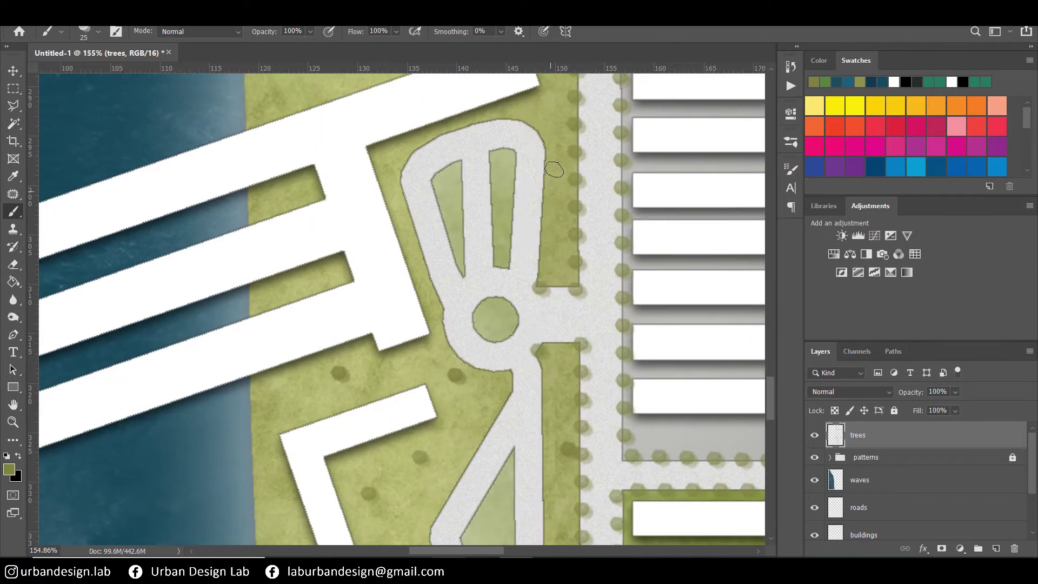
scroll(512, 374, "down", 2)
scroll(536, 140, "up", 2)
scroll(536, 140, "up", 1)
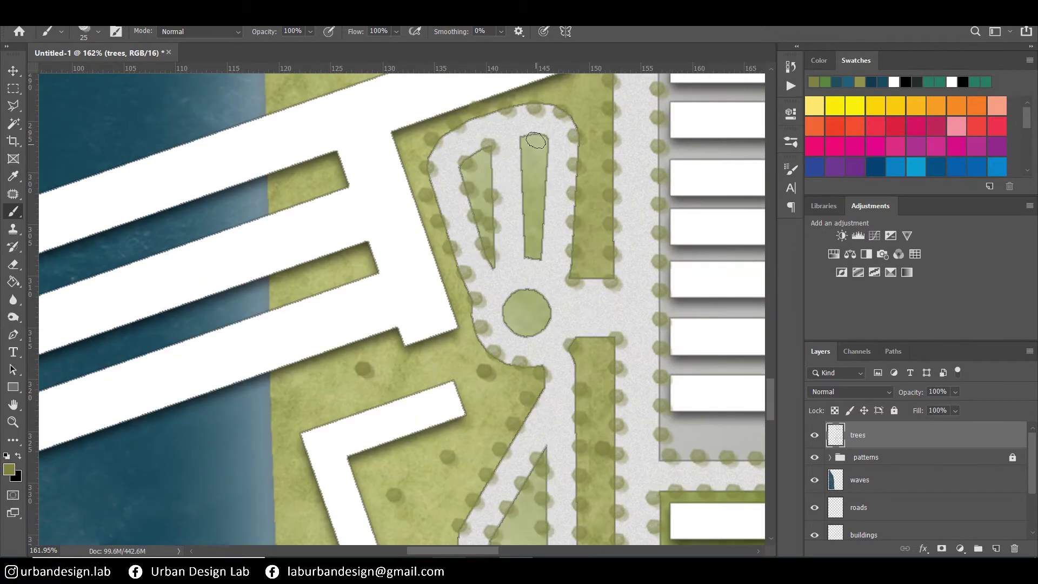
scroll(532, 312, "down", 1)
scroll(533, 225, "down", 3)
scroll(494, 169, "up", 2)
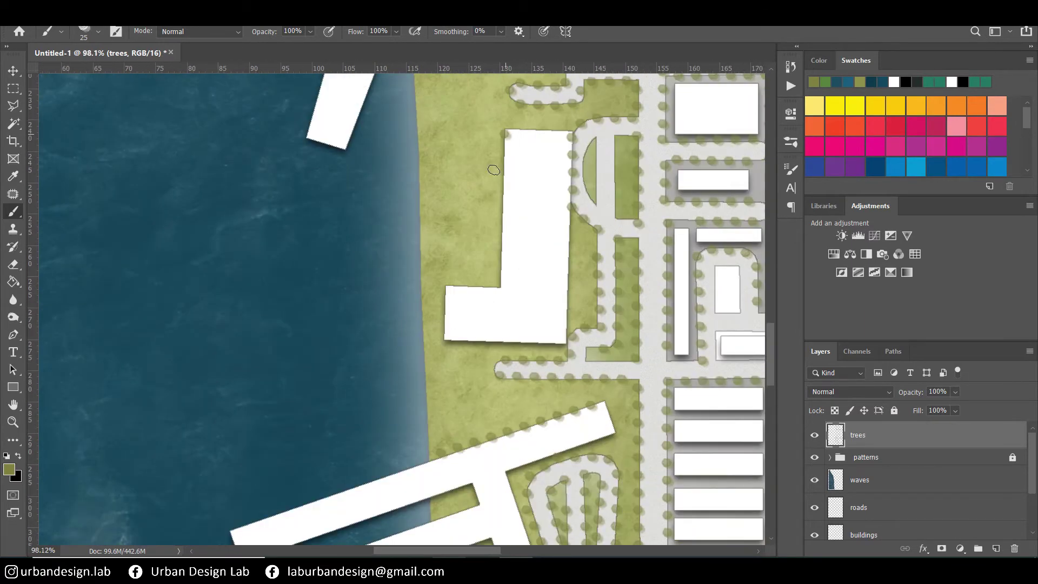
scroll(555, 398, "down", 1)
scroll(555, 398, "up", 2)
scroll(389, 114, "up", 5)
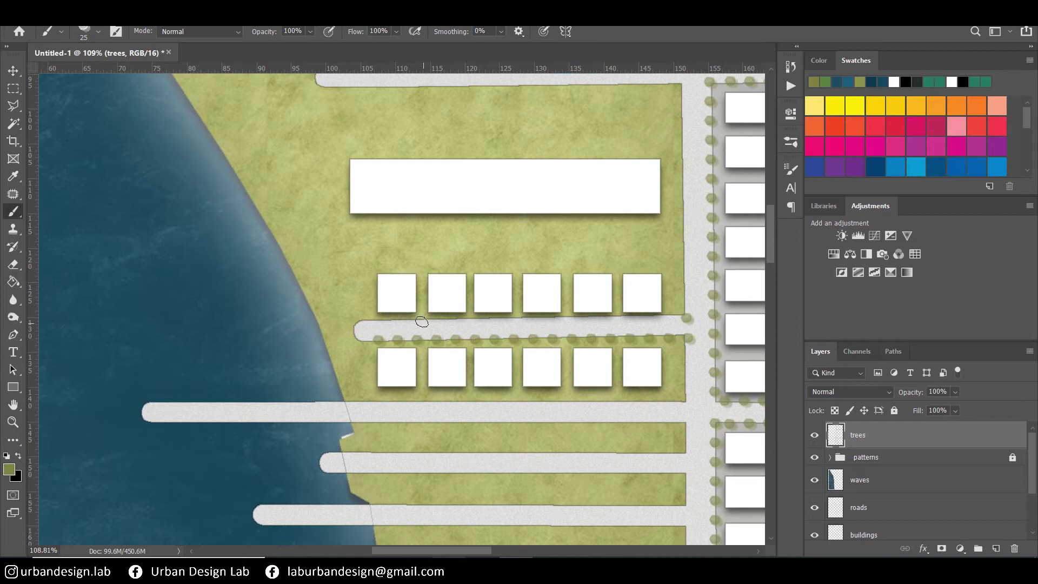
scroll(389, 113, "up", 1)
scroll(389, 113, "down", 3)
scroll(595, 254, "down", 3)
scroll(595, 254, "down", 3)
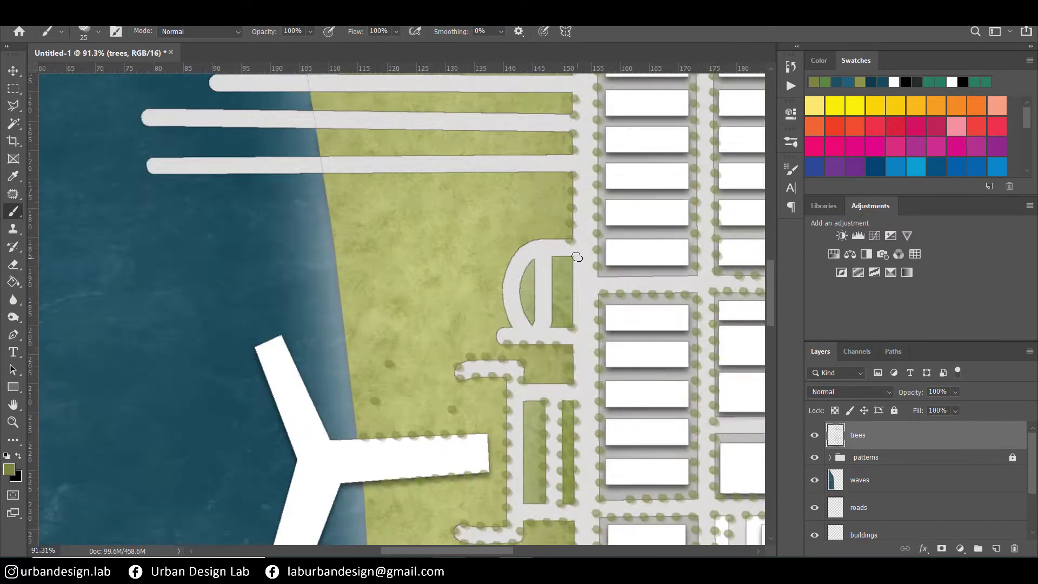
scroll(476, 364, "down", 4)
scroll(541, 270, "up", 2)
scroll(634, 157, "up", 2)
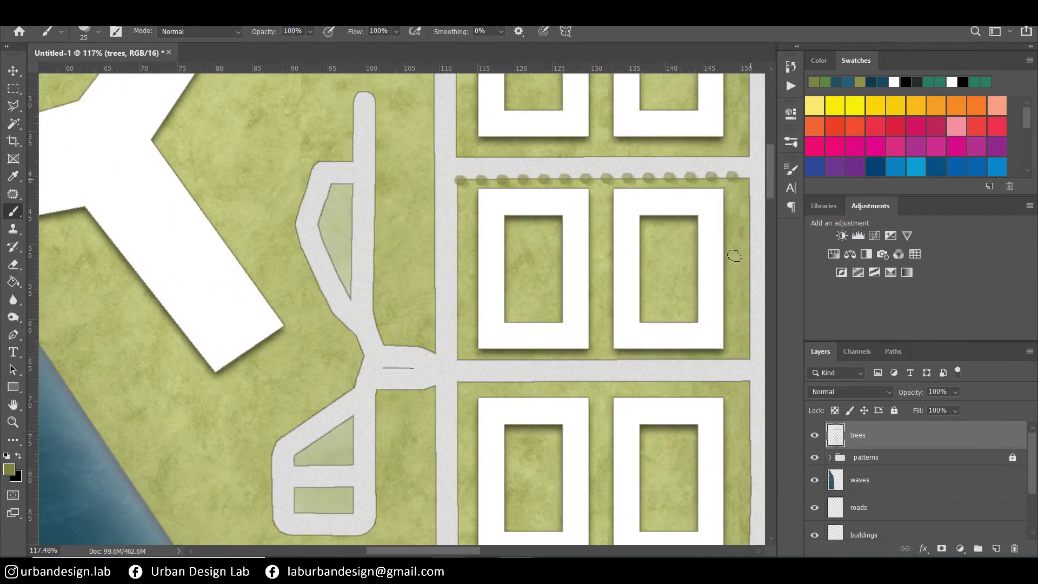
scroll(634, 157, "up", 1)
scroll(372, 135, "up", 1)
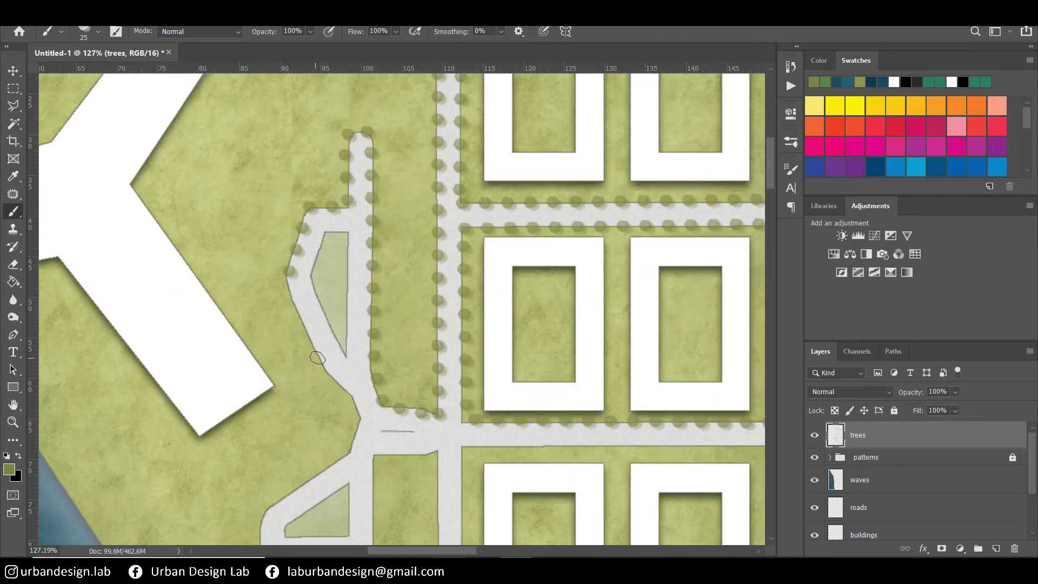
scroll(318, 358, "down", 2)
scroll(494, 472, "down", 1)
scroll(494, 472, "down", 3)
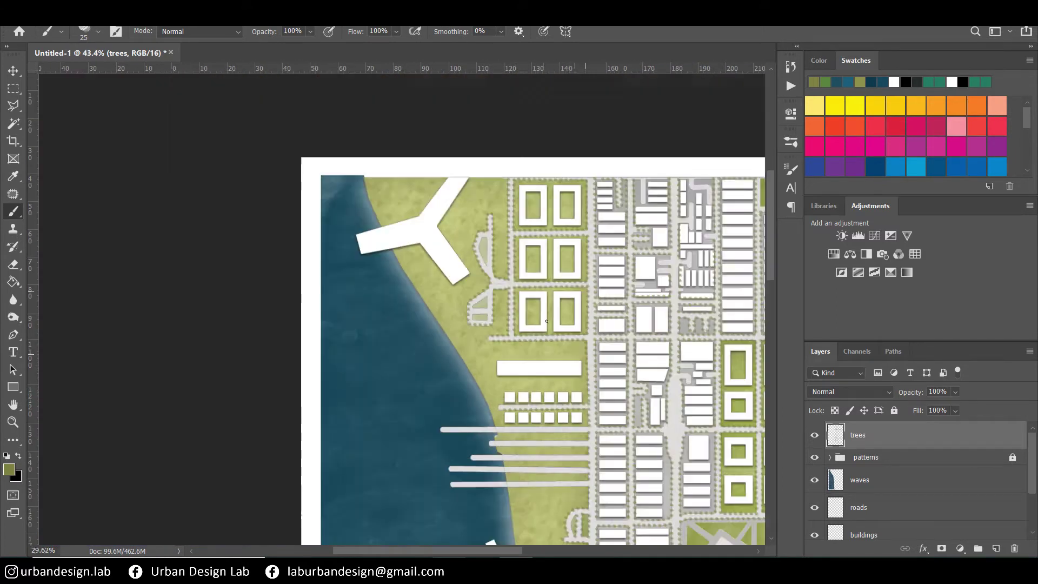
scroll(497, 277, "up", 3)
scroll(673, 261, "up", 2)
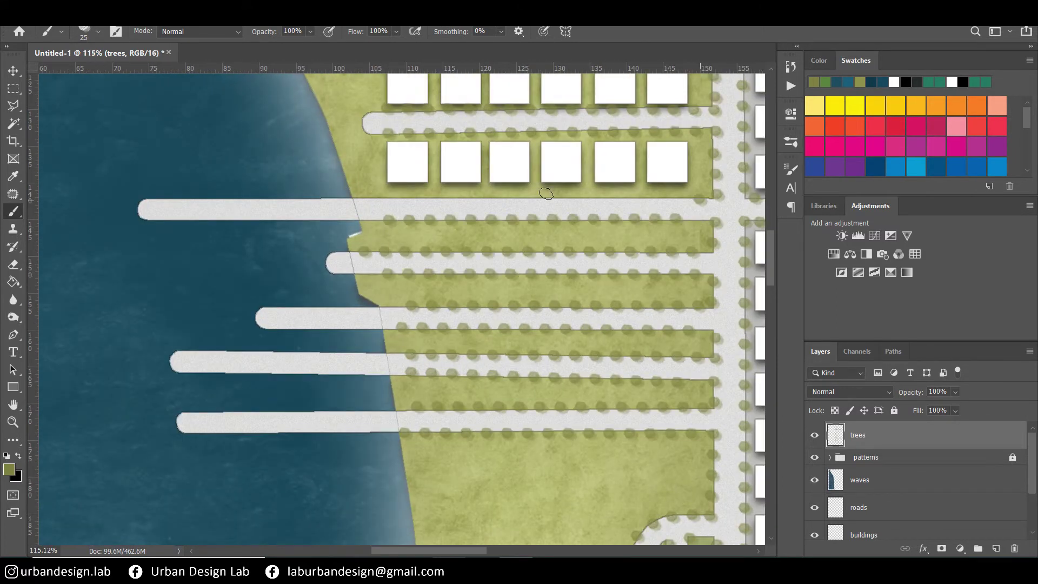
scroll(546, 193, "down", 3)
scroll(511, 284, "up", 3)
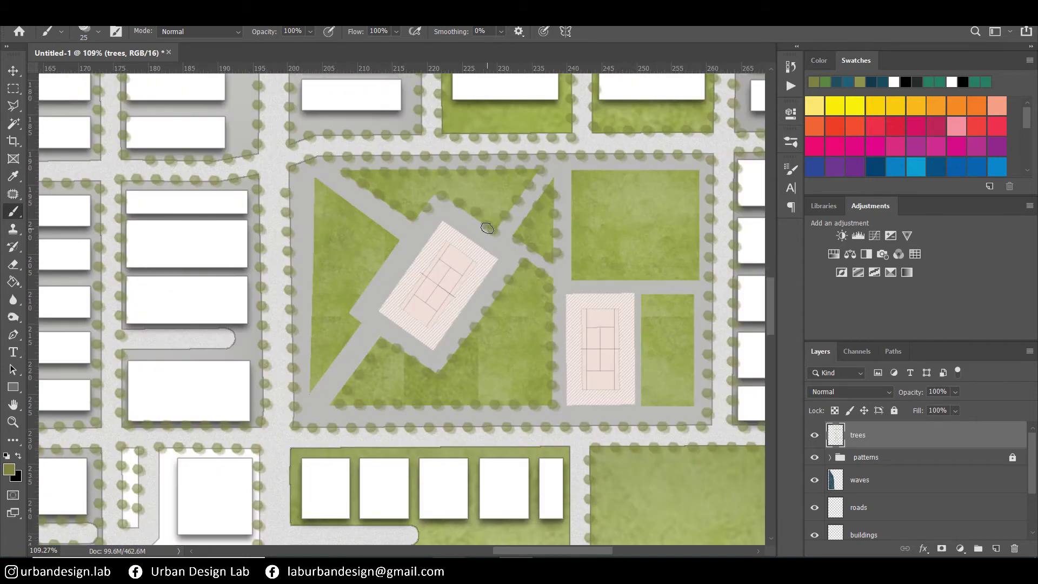
scroll(626, 358, "up", 3)
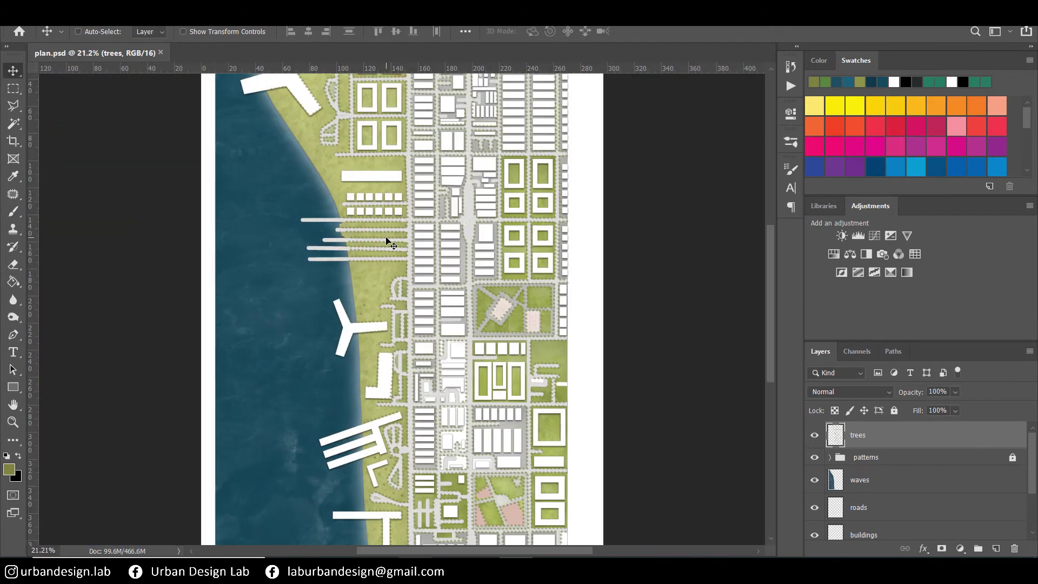
key("ctrl+shift+n")
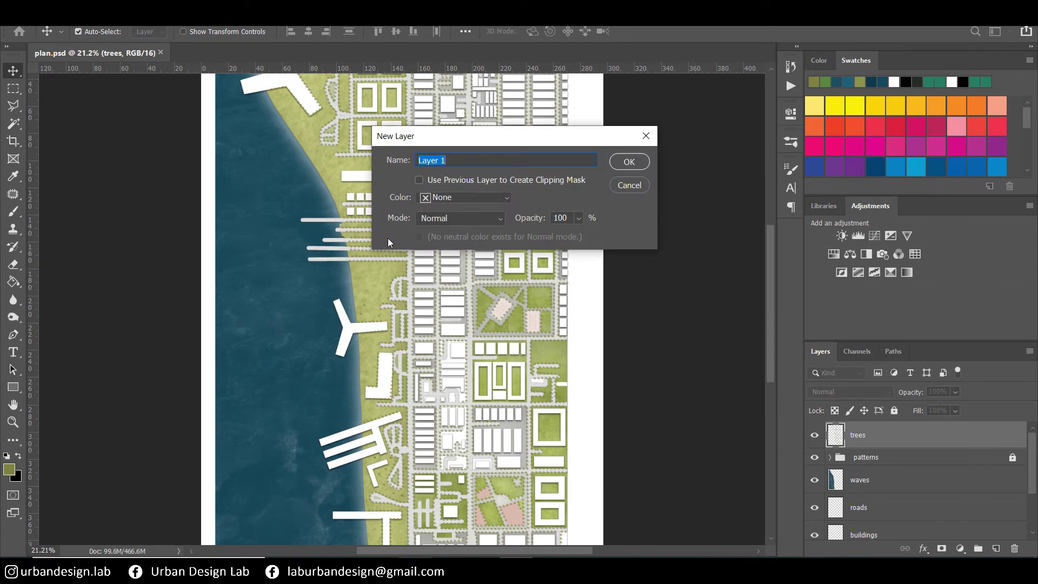
- Name the new layer 'legend bullets' and set a red-orange foreground colour
type("legend bullets")
key("Return")
left_click(9, 469)
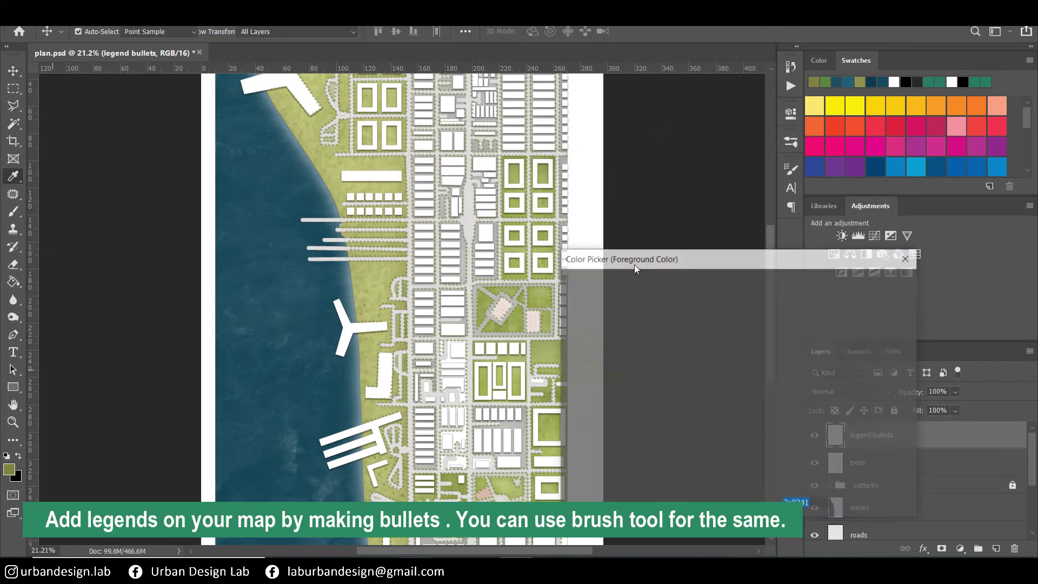
left_click(753, 302)
left_click(753, 450)
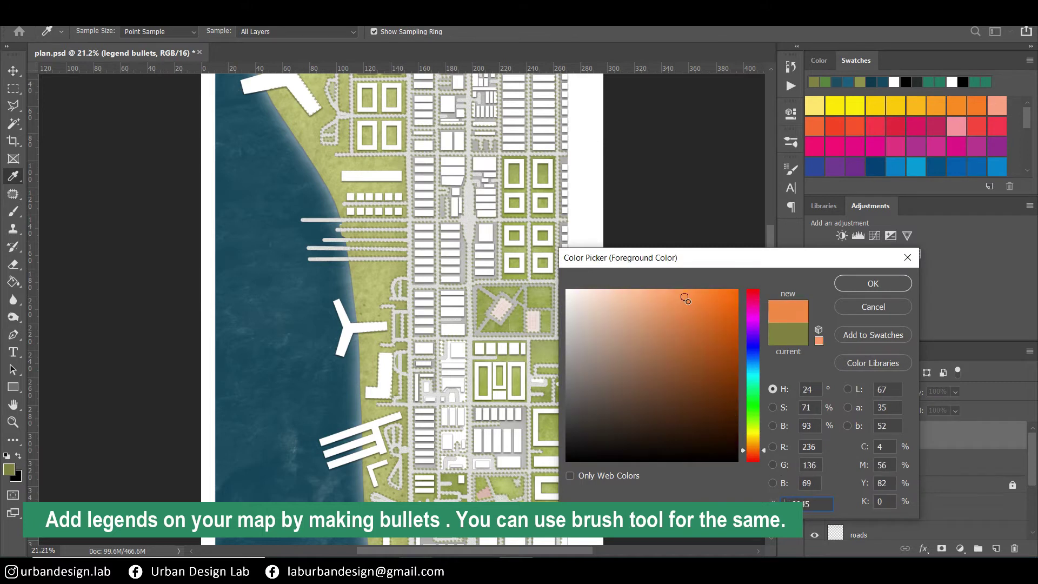
left_click(700, 299)
left_click(754, 455)
left_click(869, 286)
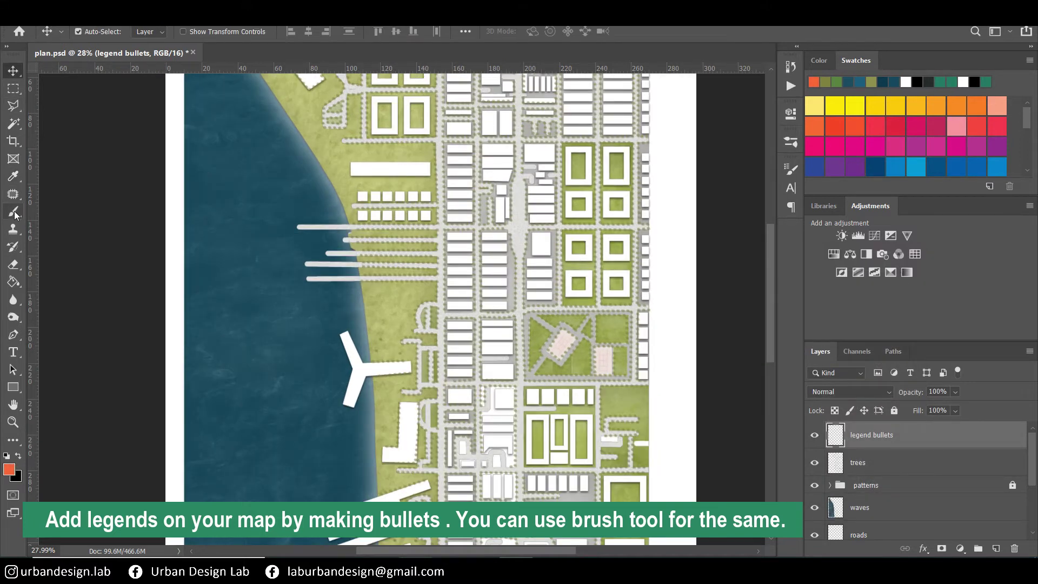
- Select a round brush from the brush presets for the bullet dots
left_click(13, 212)
left_click(98, 32)
scroll(393, 199, "up", 10)
double_click(301, 185)
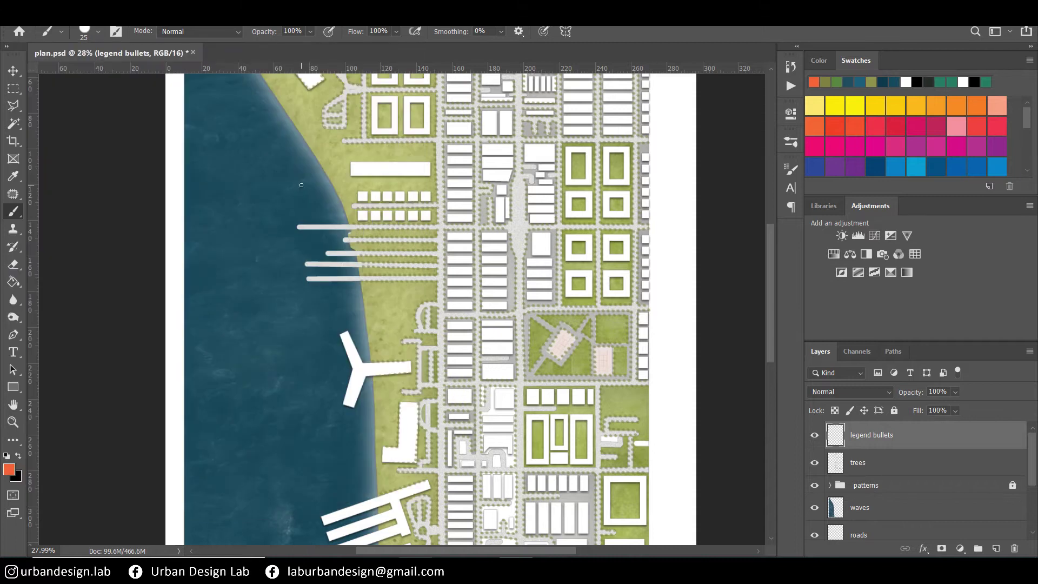
scroll(288, 178, "up", 5)
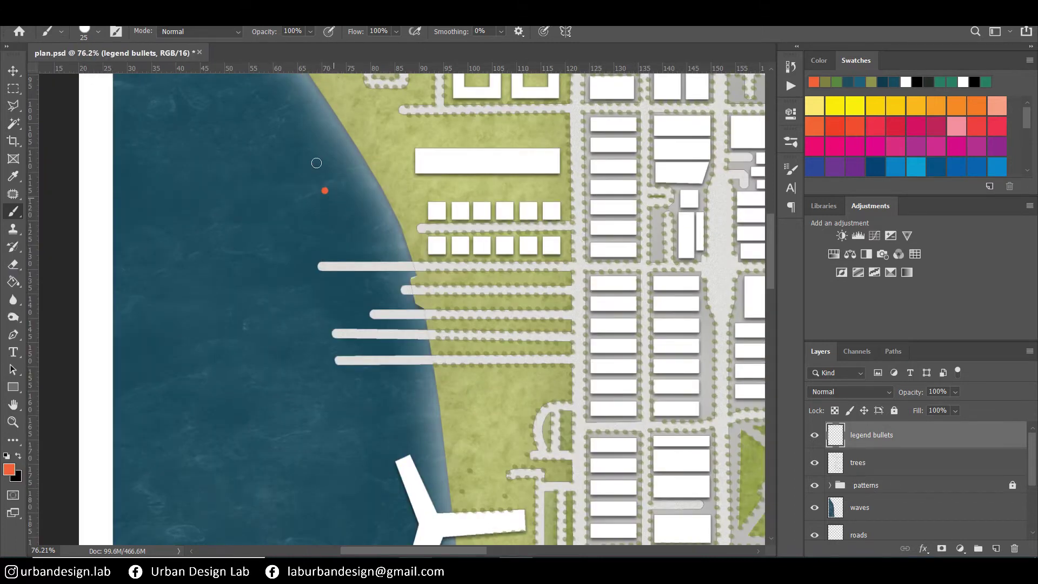
scroll(316, 162, "down", 5)
- Fine-tune the round brush size while zooming around the plan
key("bracketright")
key("bracketright")
scroll(337, 144, "up", 3)
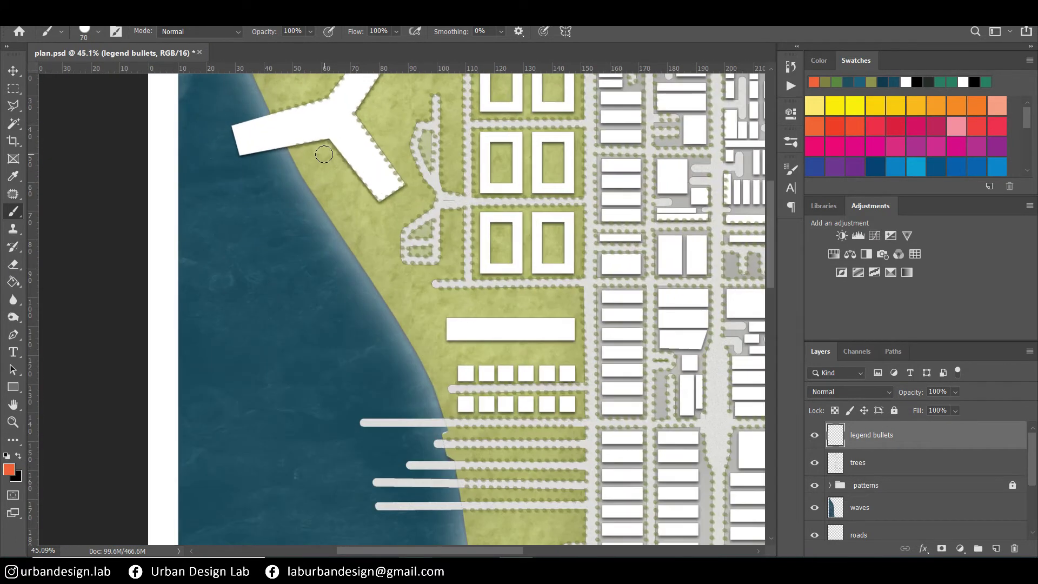
scroll(324, 155, "down", 5)
scroll(335, 217, "up", 5)
scroll(351, 378, "down", 5)
scroll(379, 287, "up", 5)
key("bracketleft")
key("bracketleft")
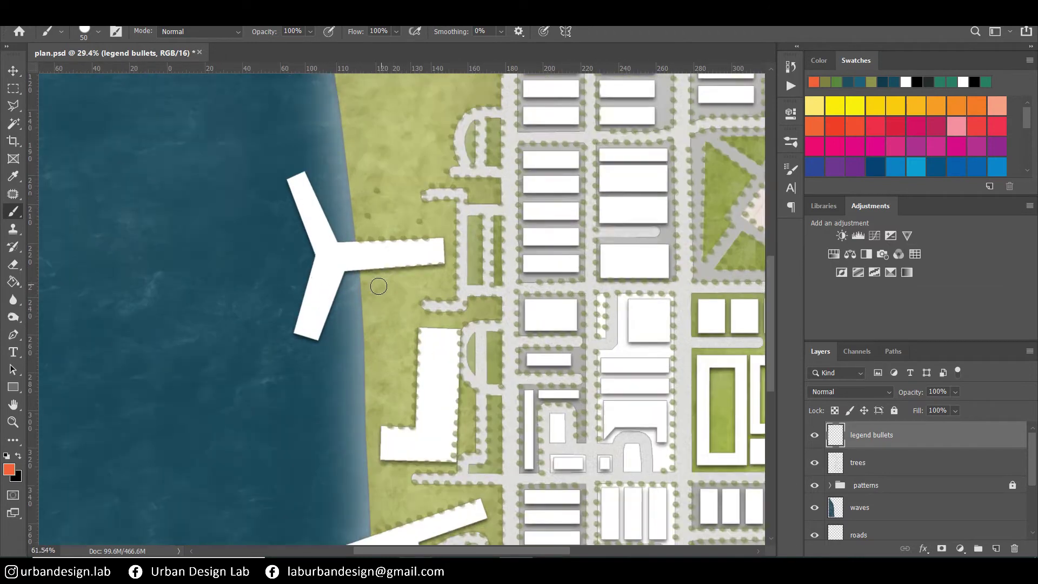
scroll(378, 287, "down", 5)
scroll(460, 352, "up", 3)
scroll(550, 412, "down", 4)
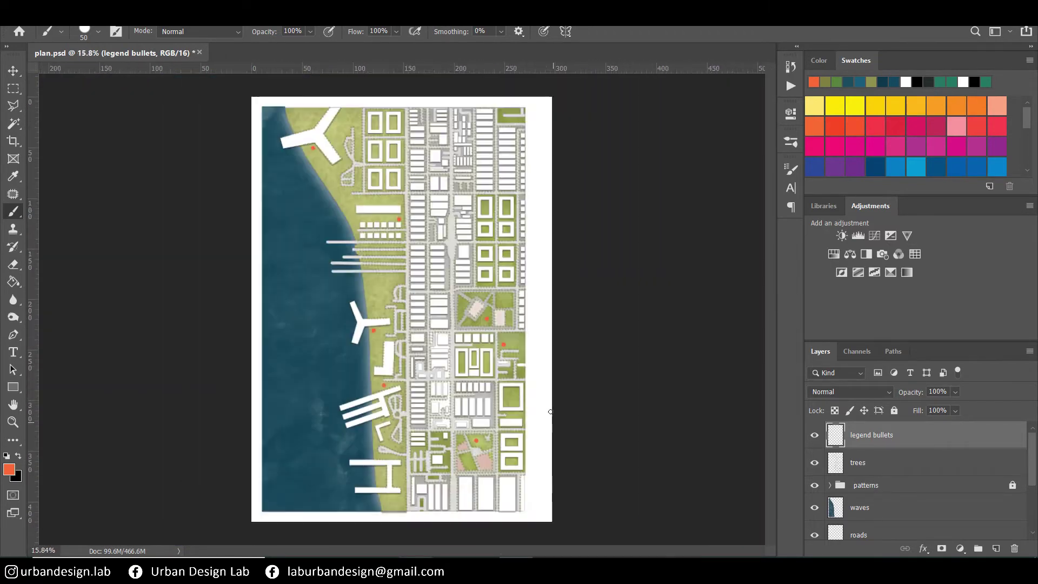
scroll(514, 401, "up", 4)
scroll(487, 389, "up", 2)
scroll(471, 383, "down", 3)
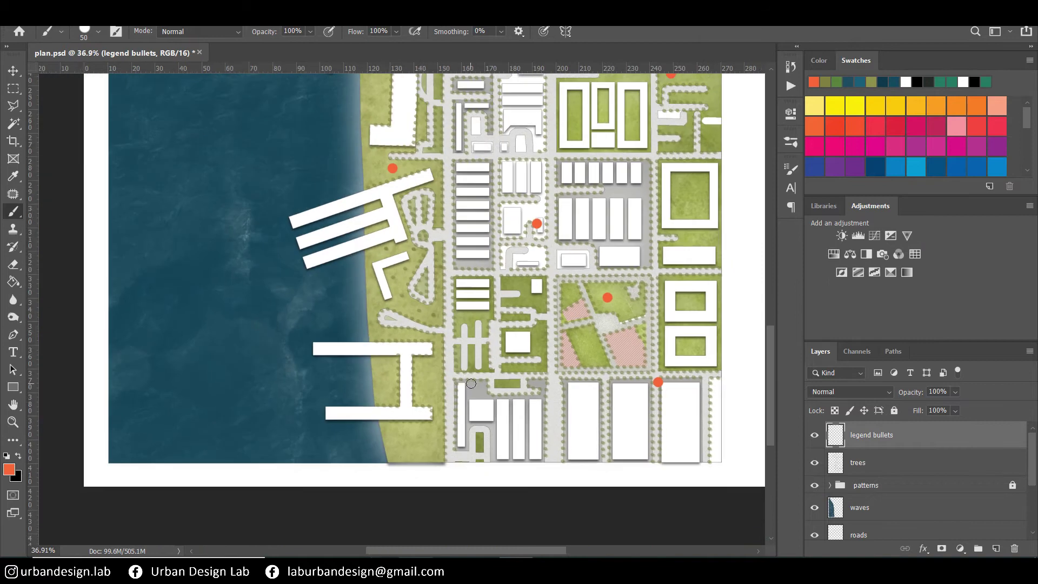
scroll(471, 383, "down", 2)
scroll(476, 297, "up", 3)
scroll(478, 189, "down", 5)
scroll(478, 162, "up", 1)
scroll(478, 162, "up", 3)
scroll(622, 284, "down", 4)
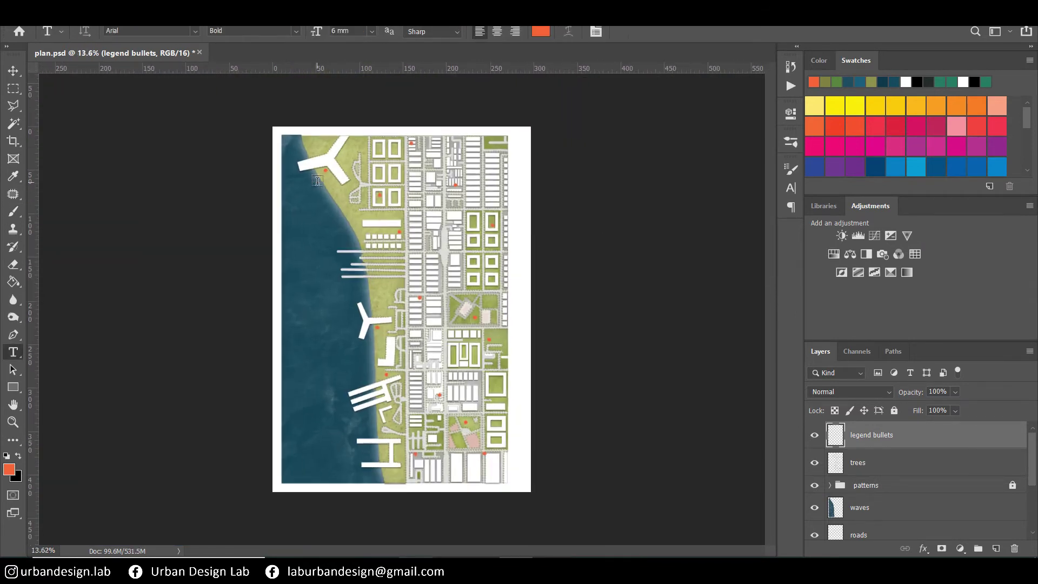
- Make the number 1 white and resize its orange bullet
scroll(317, 181, "up", 3)
scroll(318, 181, "up", 4)
left_click(540, 31)
left_click(873, 283)
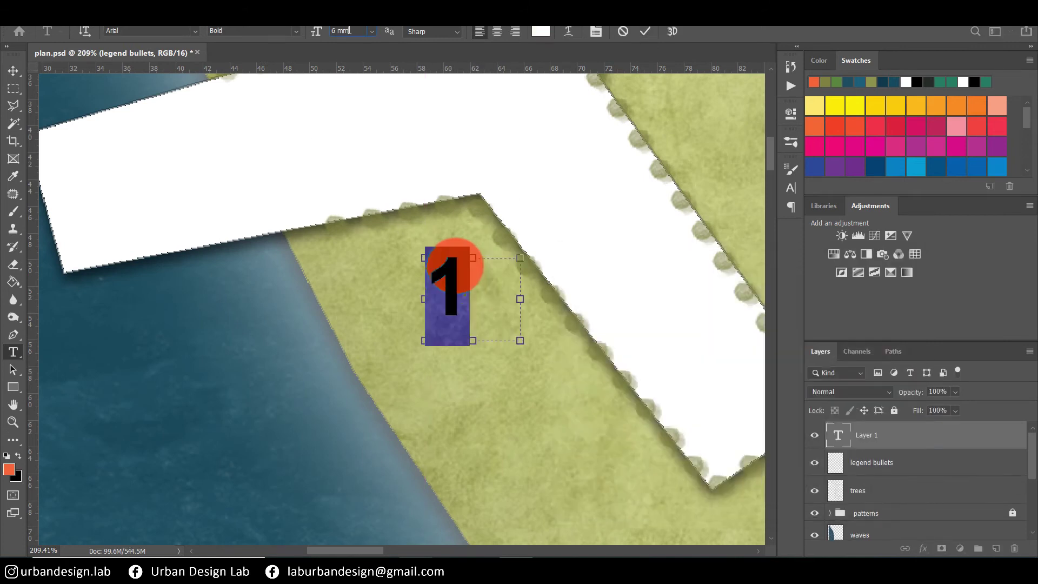
scroll(452, 263, "up", 3)
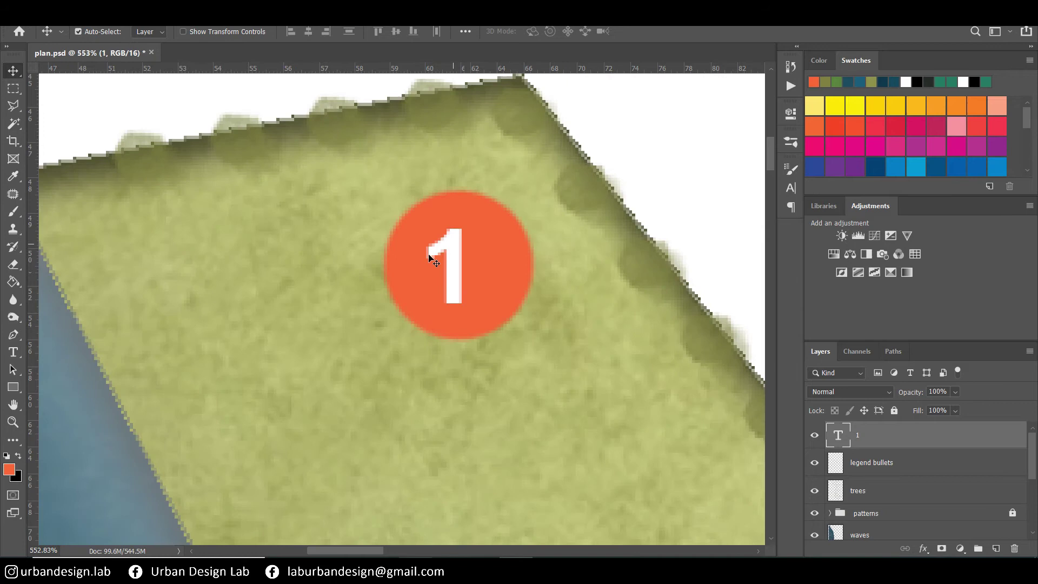
key("ctrl+t")
scroll(425, 241, "down", 2)
scroll(400, 225, "down", 4)
scroll(396, 221, "down", 2)
scroll(396, 222, "up", 5)
key("Return")
scroll(465, 351, "up", 2)
scroll(466, 354, "down", 5)
scroll(225, 219, "up", 3)
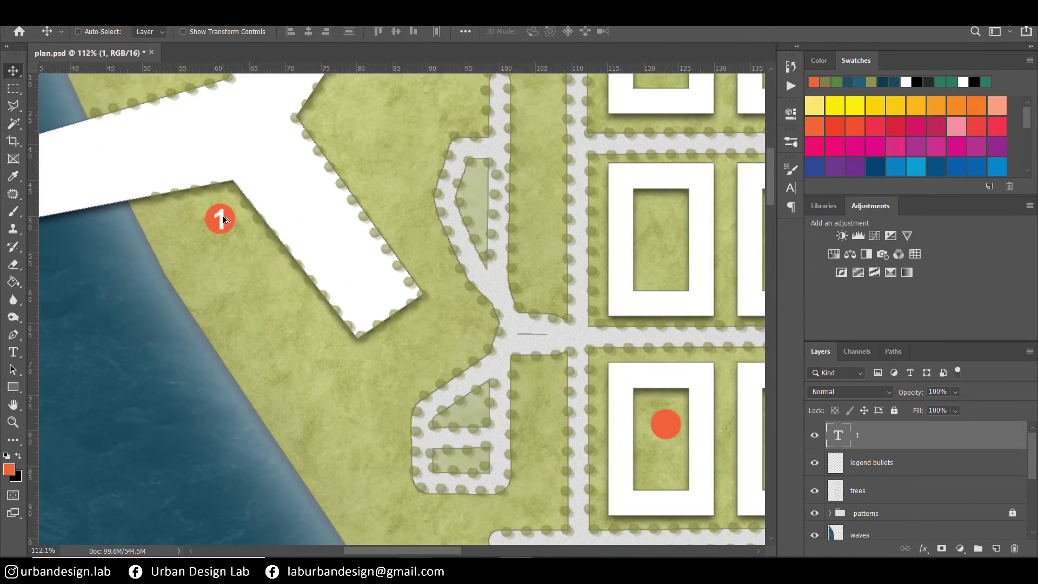
- Renumber the duplicated bullet to 2, then copy it onto another dot as 3
double_click(666, 424)
type("2")
key("ctrl+Return")
scroll(313, 341, "down", 4)
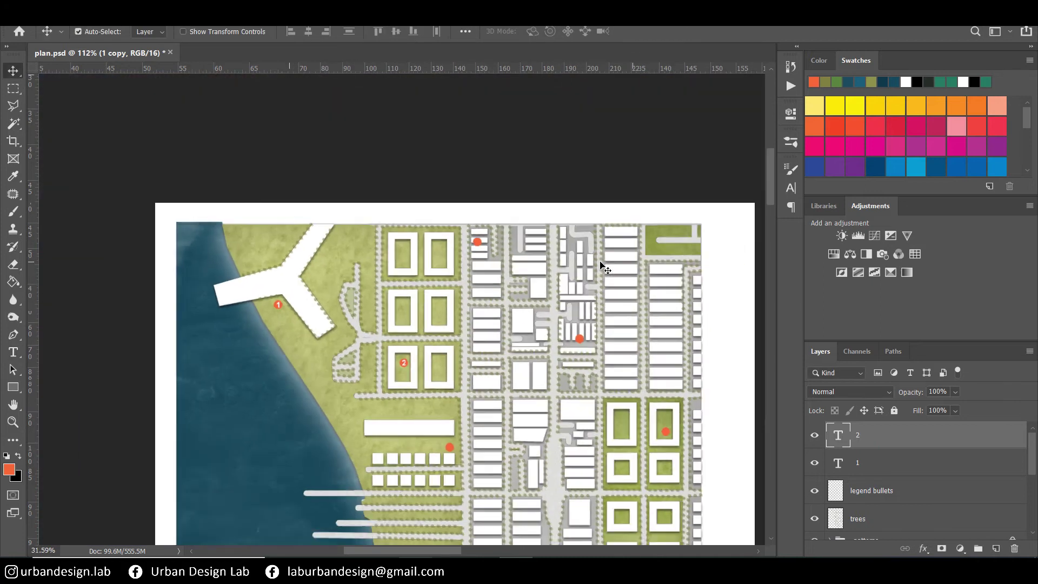
scroll(250, 450, "up", 2)
left_click_drag(265, 432, 406, 199)
double_click(406, 199)
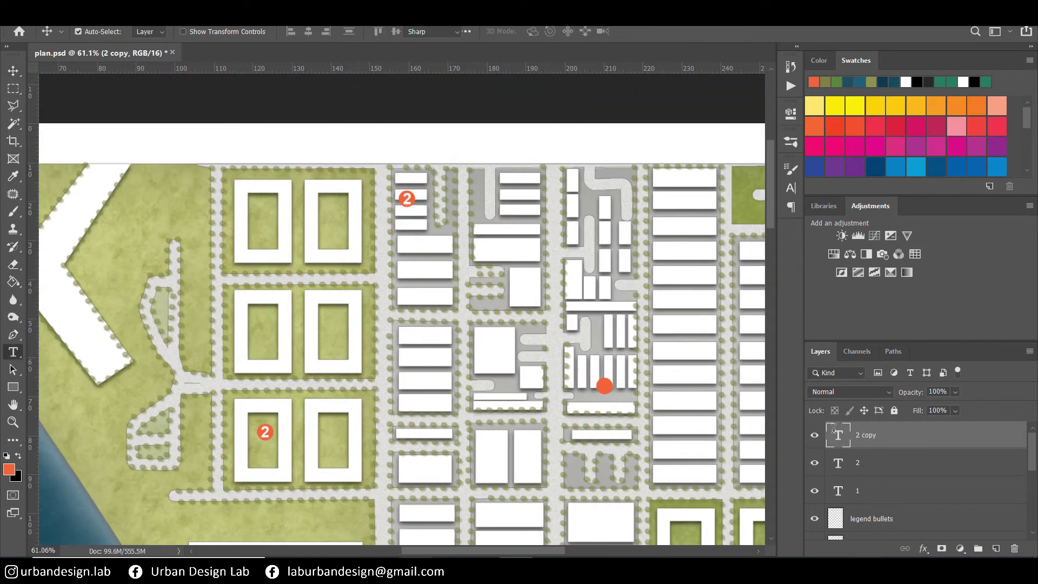
type("3")
- Copy the bullet onto the next dot and number it 4
left_click_drag(609, 357, 606, 387)
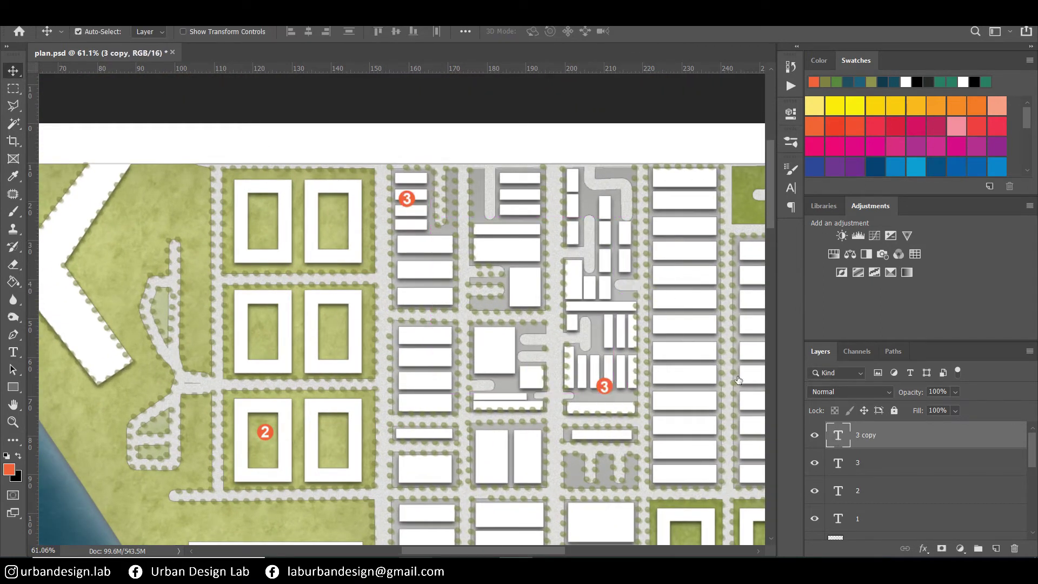
double_click(605, 385)
type("4")
scroll(540, 231, "down", 4)
key("ctrl+Return")
scroll(409, 119, "down", 2)
scroll(409, 119, "up", 1)
scroll(665, 354, "up", 2)
scroll(661, 341, "down", 1)
scroll(525, 231, "up", 3)
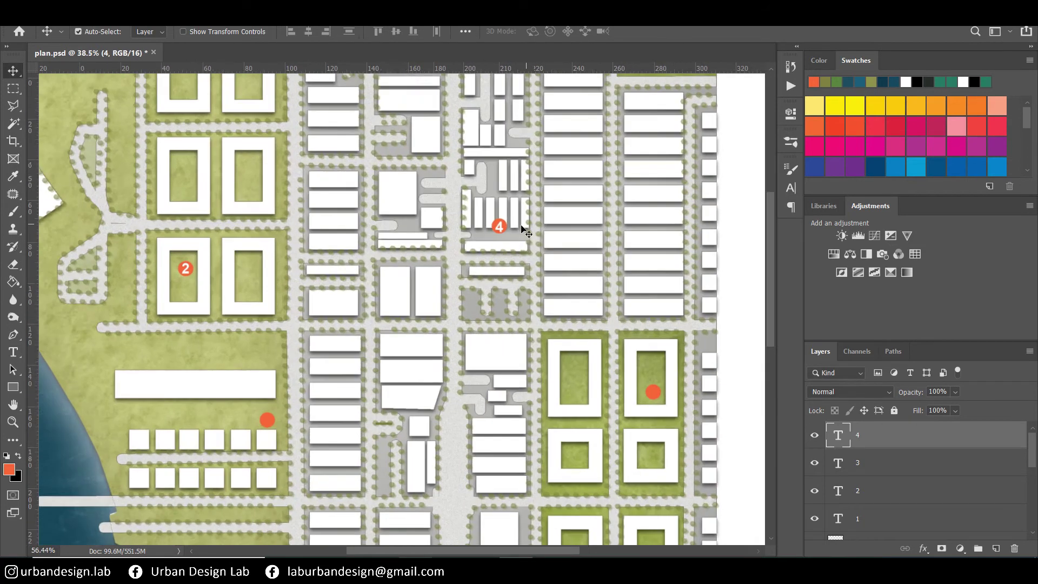
- Add bullet 5 and position it inside its block
left_click_drag(524, 232, 658, 388)
scroll(659, 399, "up", 3)
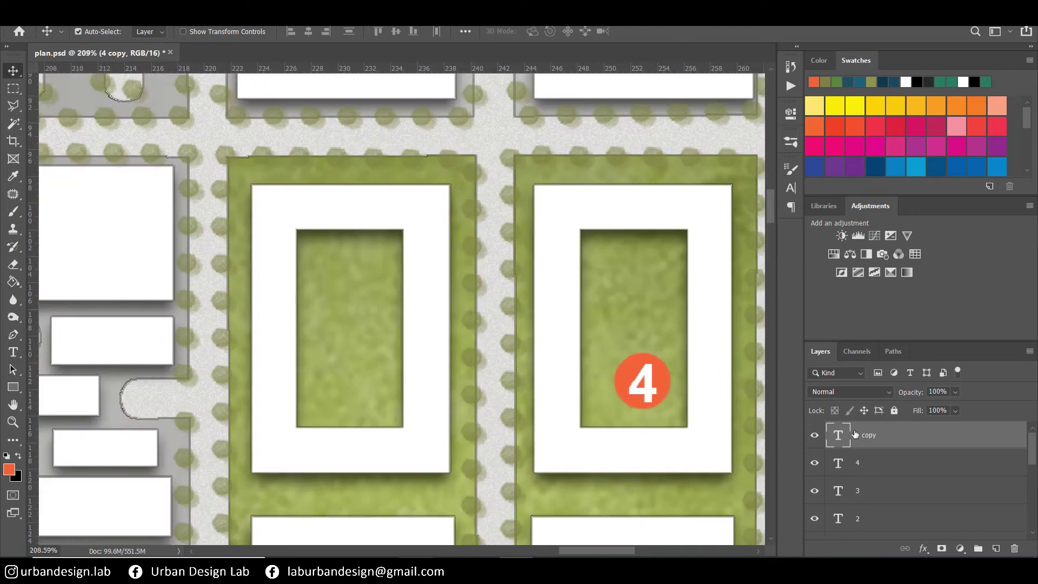
double_click(647, 381)
type("5")
key("ctrl+Return")
scroll(620, 273, "up", 1)
left_click_drag(621, 271, 605, 236)
scroll(605, 236, "down", 5)
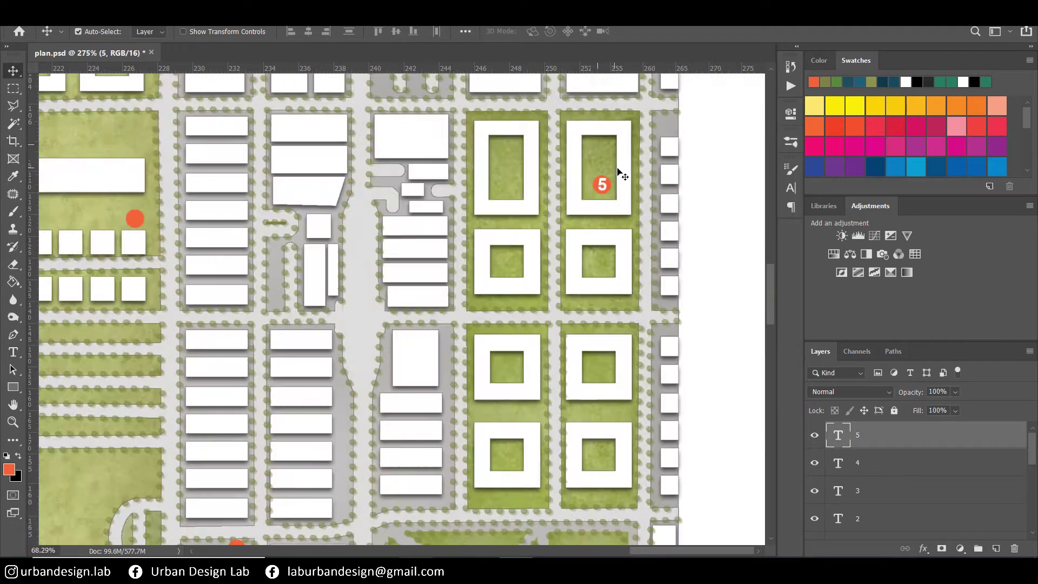
scroll(605, 425, "up", 1)
- Place bullets 6 and 7 on two more sites
left_click_drag(610, 88, 549, 429)
double_click(548, 434)
type("6")
key("ctrl+Return")
scroll(557, 433, "up", 2)
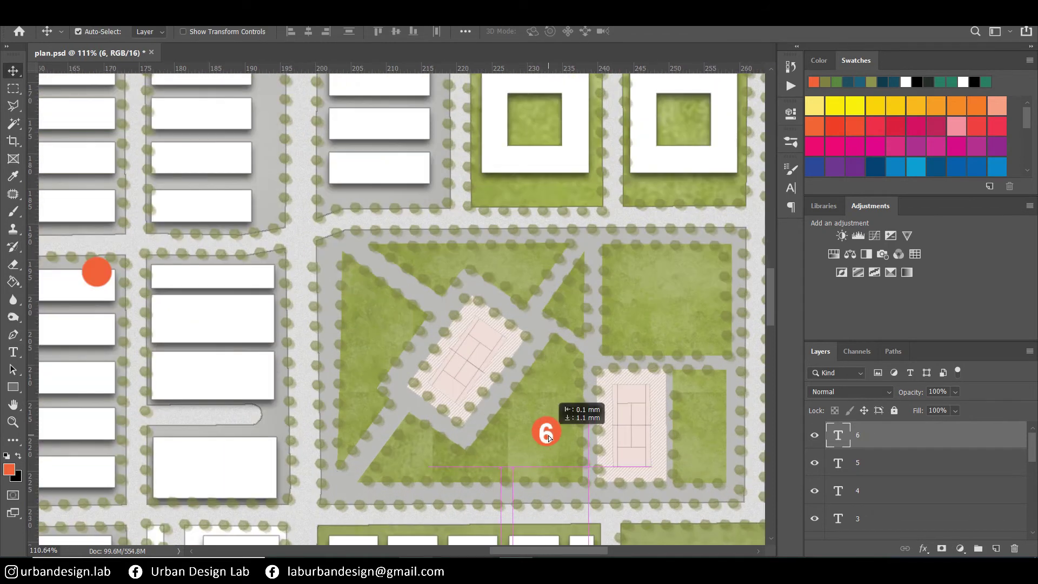
scroll(595, 427, "down", 2)
scroll(638, 433, "up", 1)
left_click_drag(338, 326, 338, 326)
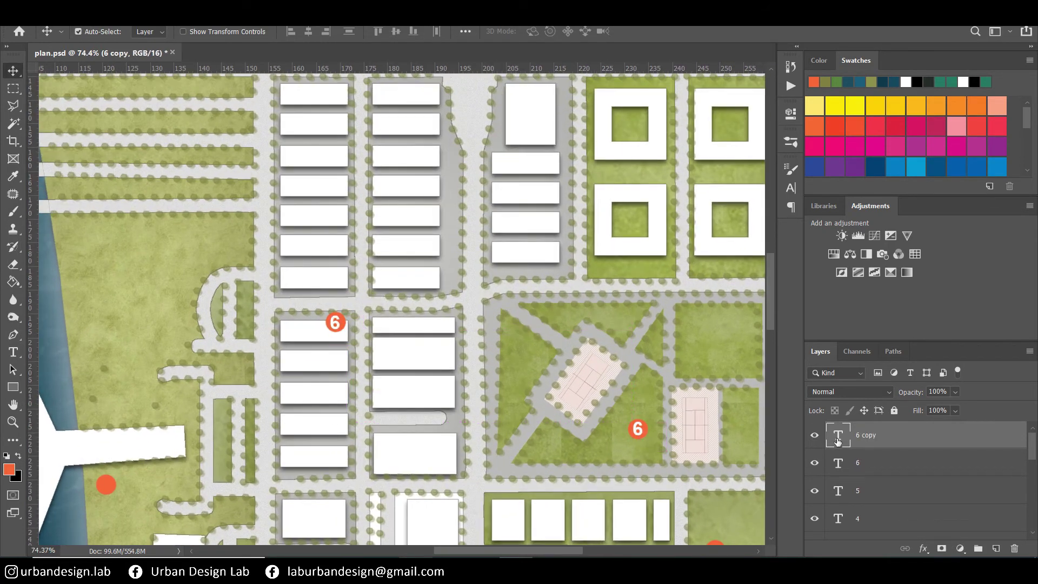
double_click(336, 323)
type("7")
key("ctrl+Return")
scroll(668, 367, "down", 2)
scroll(669, 367, "down", 2)
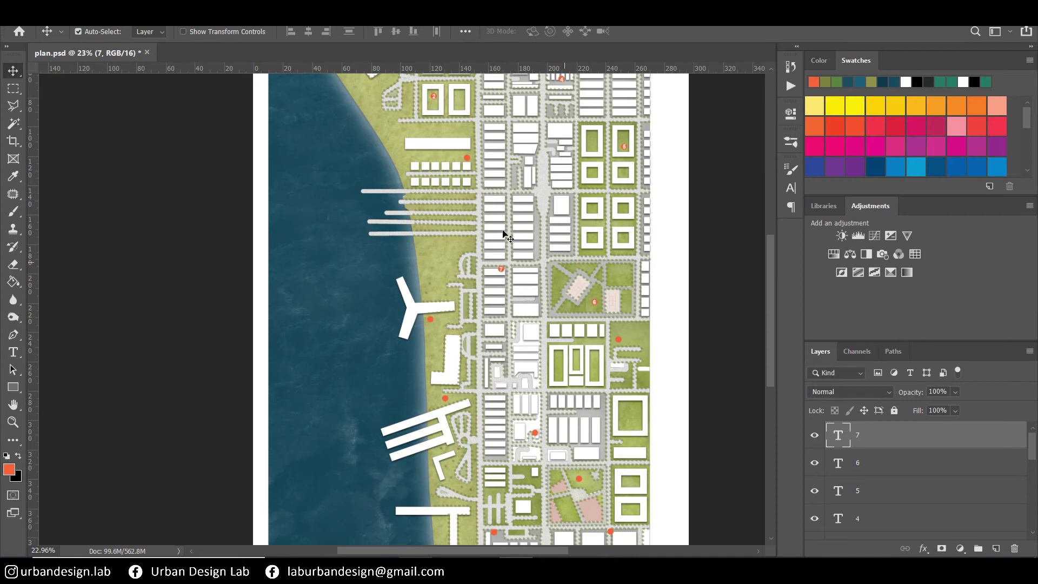
scroll(503, 234, "up", 2)
- Place bullet 8 on its site and select its layer
left_click_drag(484, 158, 484, 192)
double_click(486, 151)
type("8")
key("ctrl+Return")
scroll(486, 154, "up", 2)
scroll(487, 187, "up", 1)
scroll(486, 184, "up", 1)
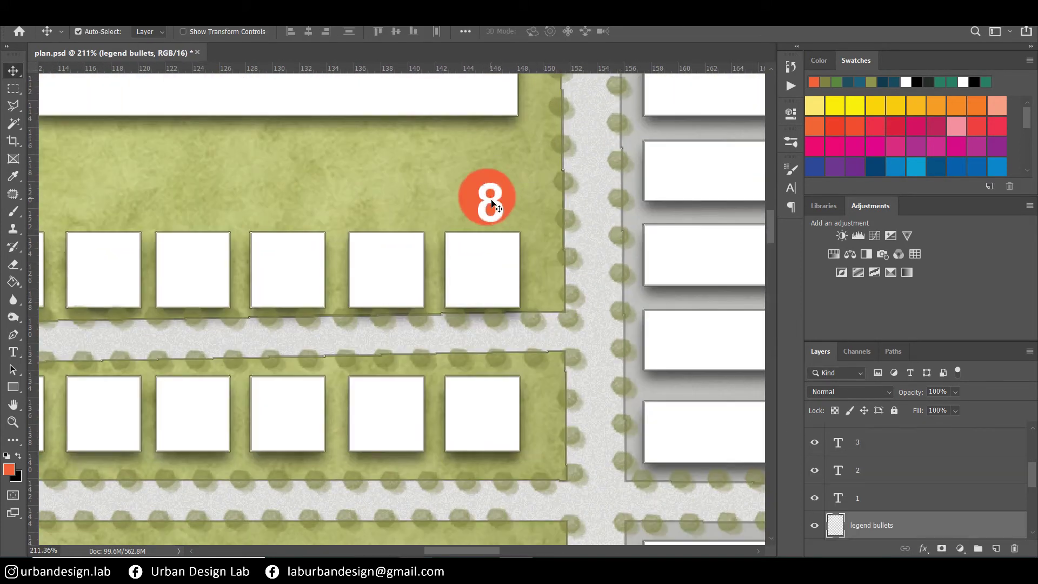
left_click(488, 209)
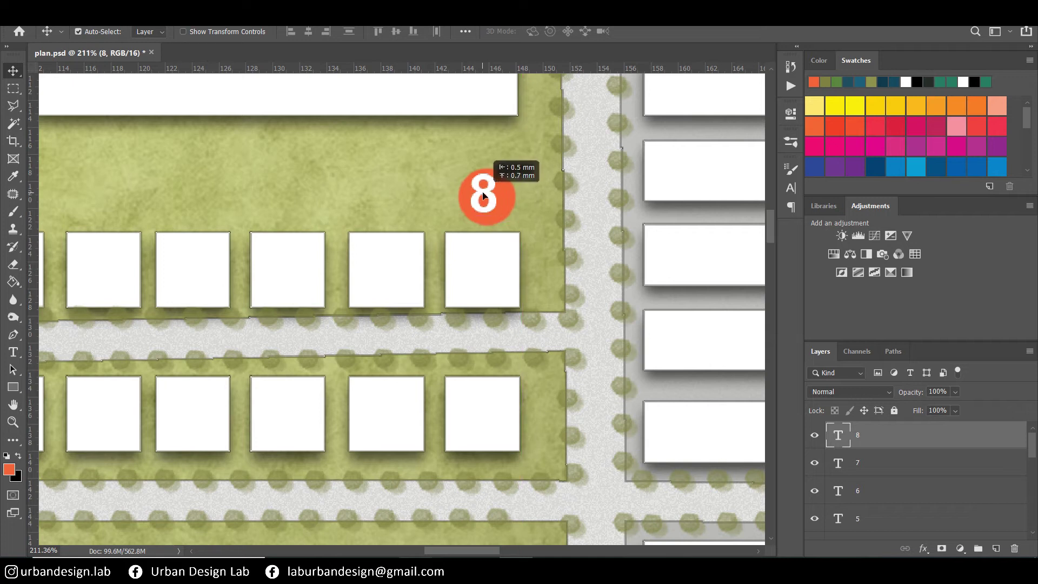
scroll(485, 200, "up", 2)
scroll(483, 187, "up", 1)
scroll(540, 163, "down", 5)
scroll(541, 178, "down", 8)
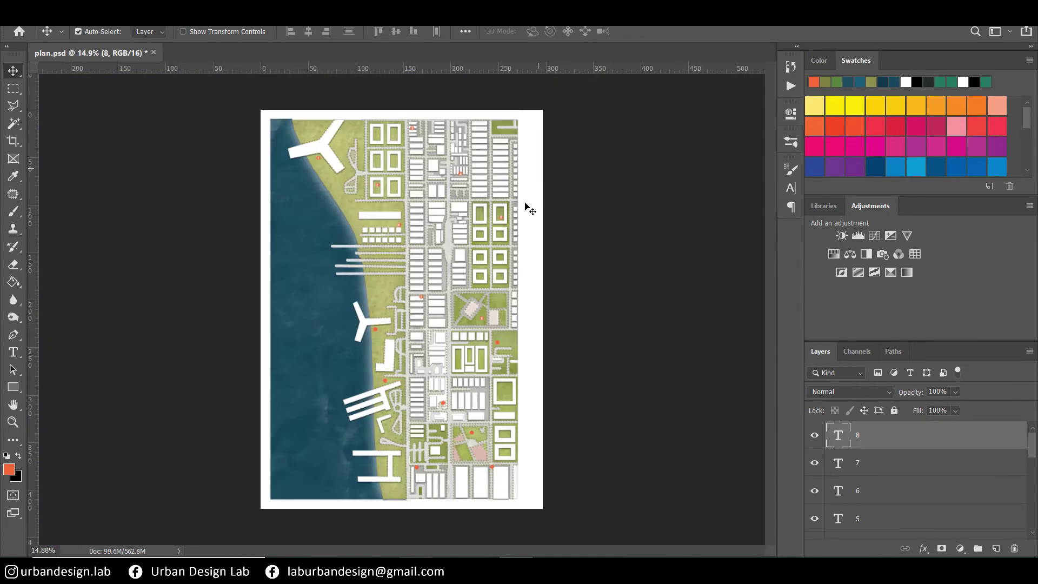
scroll(428, 301, "up", 4)
scroll(406, 248, "down", 2)
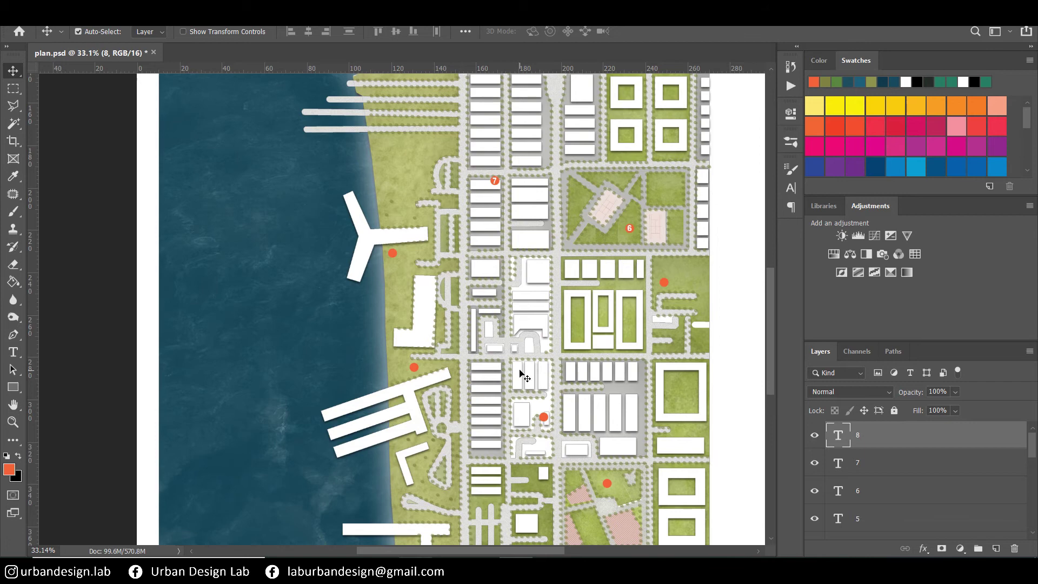
scroll(478, 269, "up", 2)
scroll(541, 254, "up", 2)
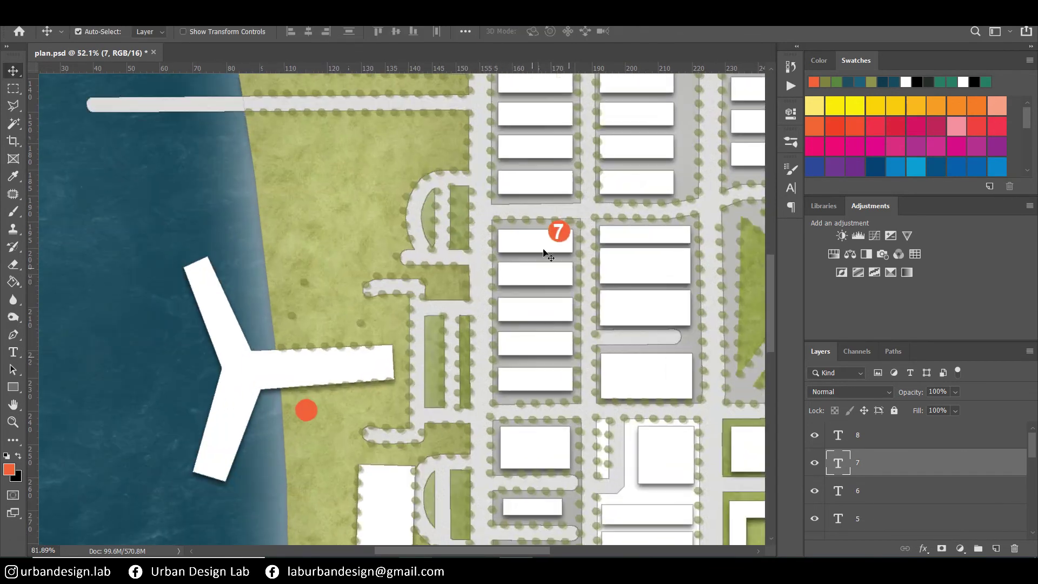
- Add bullet 9 beside the Y-shaped pier and bullet 10
left_click_drag(557, 232, 304, 411)
double_click(305, 411)
type("9")
left_click(646, 30)
key("ctrl+j")
scroll(341, 294, "down", 3)
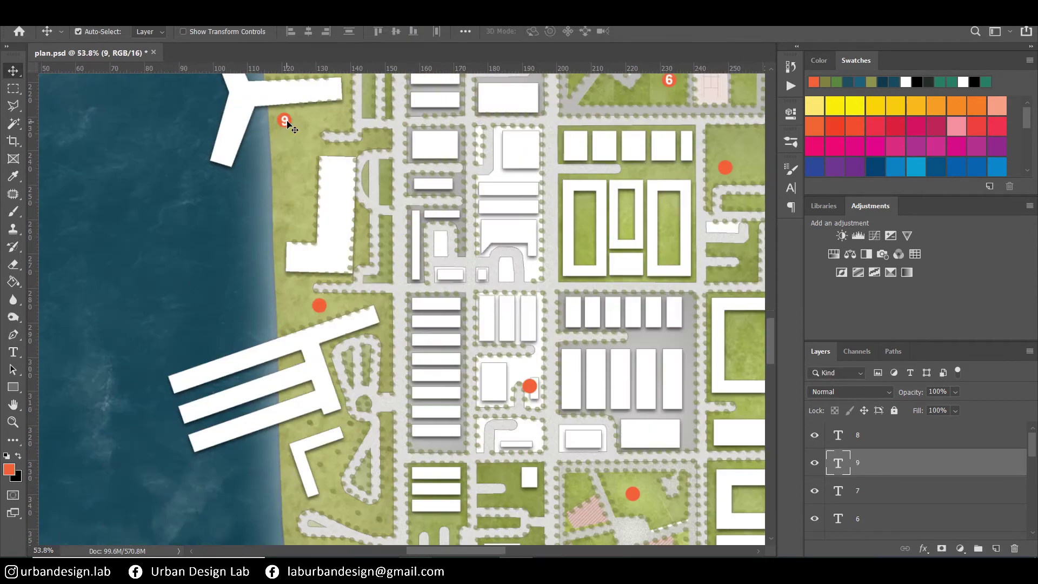
scroll(352, 301, "up", 6)
double_click(838, 463)
type("10")
key("ctrl+Return")
key("ctrl+j")
scroll(379, 302, "down", 3)
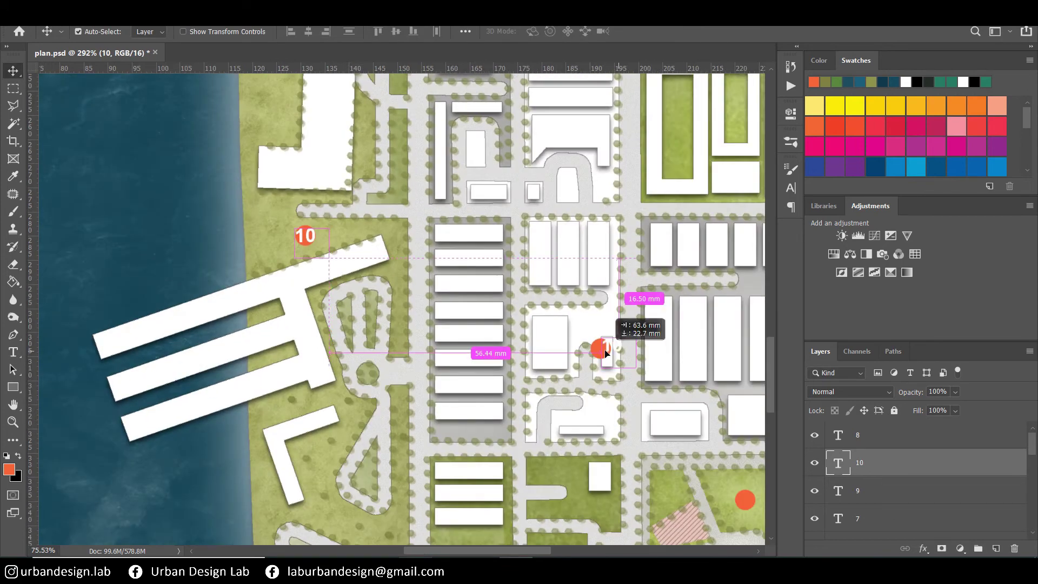
- Add bullet 11 beside the small building and bullet 12
left_click_drag(301, 232, 622, 325)
scroll(443, 173, "up", 1)
type("11")
key("ctrl+Return")
scroll(442, 177, "up", 2)
scroll(371, 408, "down", 2)
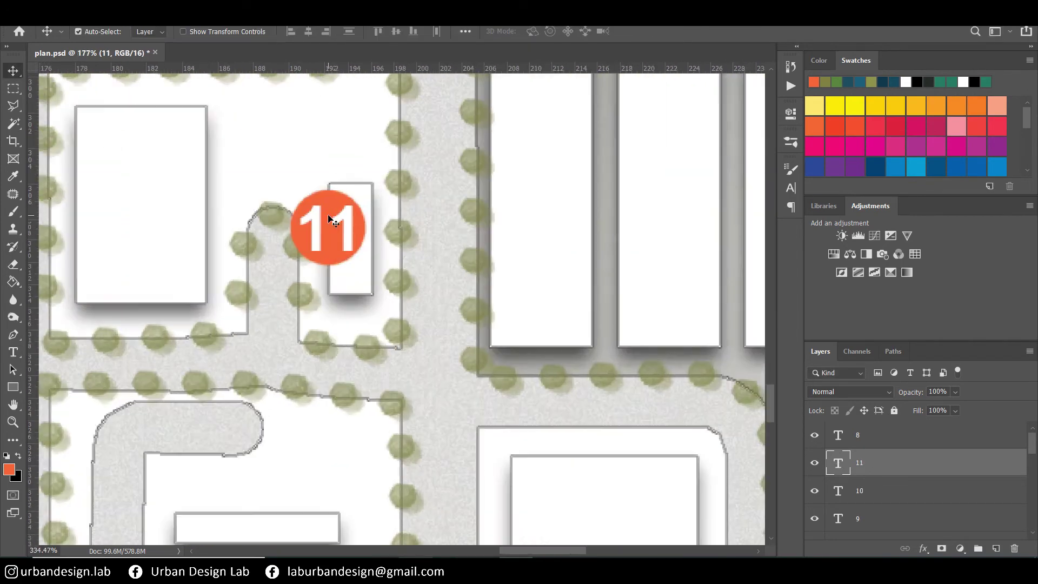
scroll(371, 408, "down", 2)
left_click_drag(475, 257, 646, 449)
scroll(534, 299, "up", 5)
double_click(838, 519)
type("12")
key("ctrl+Return")
left_click_drag(955, 391, 966, 409)
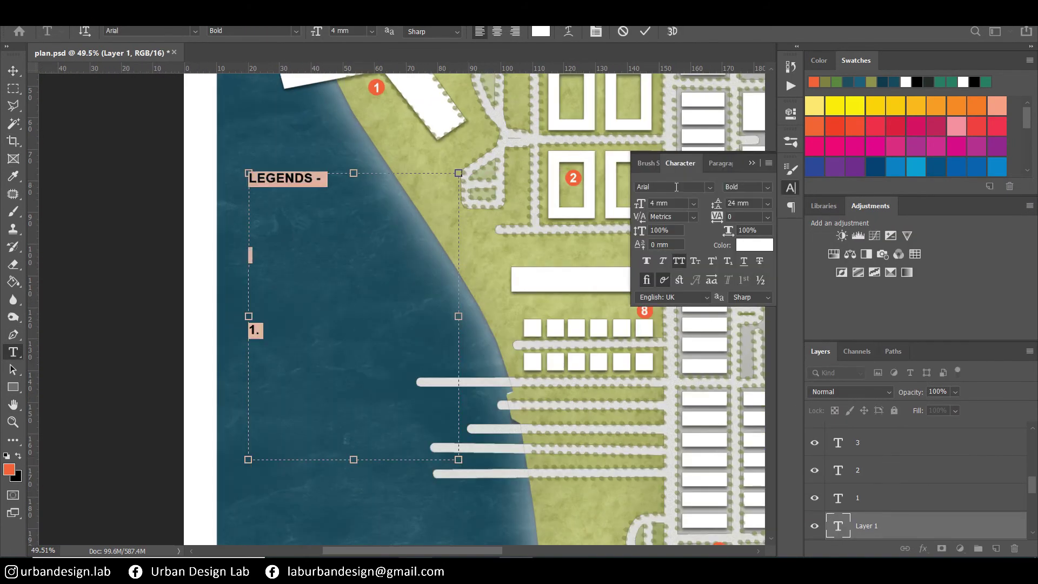
- Back the legend with a white Solid Color fill layer at reduced opacity
scroll(307, 200, "down", 3)
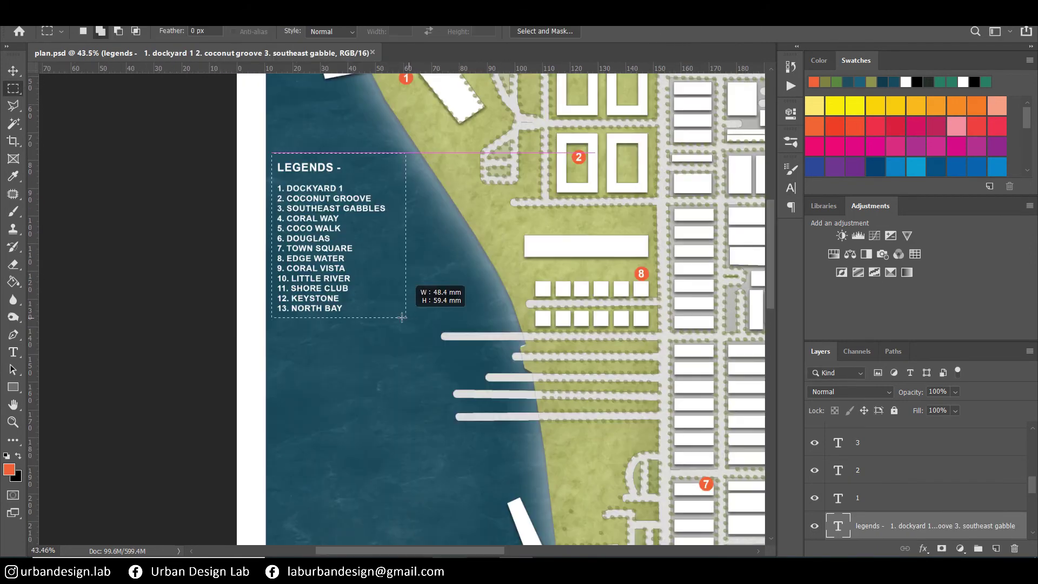
left_click(961, 548)
left_click(930, 313)
left_click(567, 292)
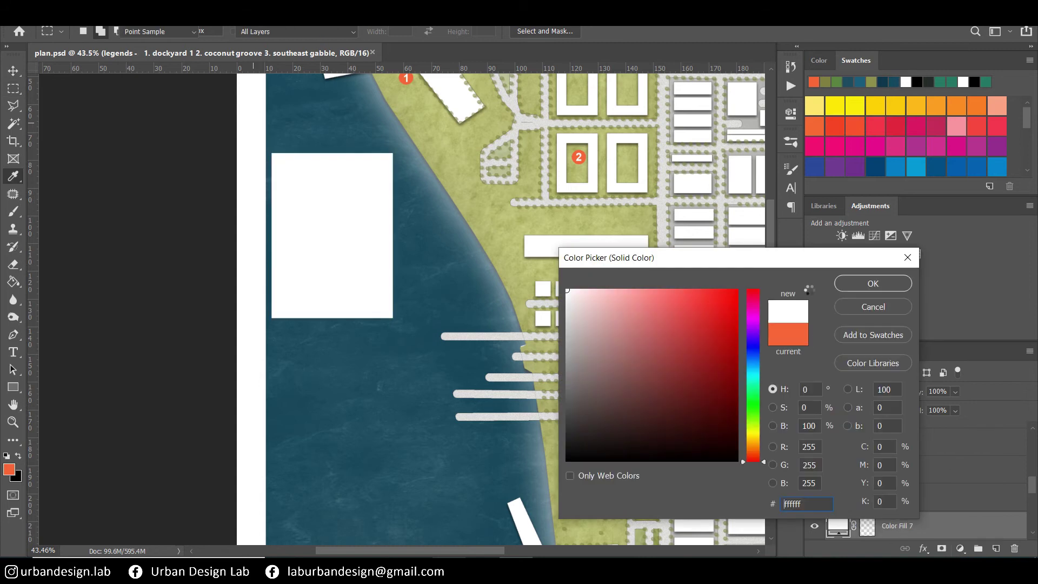
left_click(871, 283)
left_click_drag(924, 409, 917, 407)
key("v")
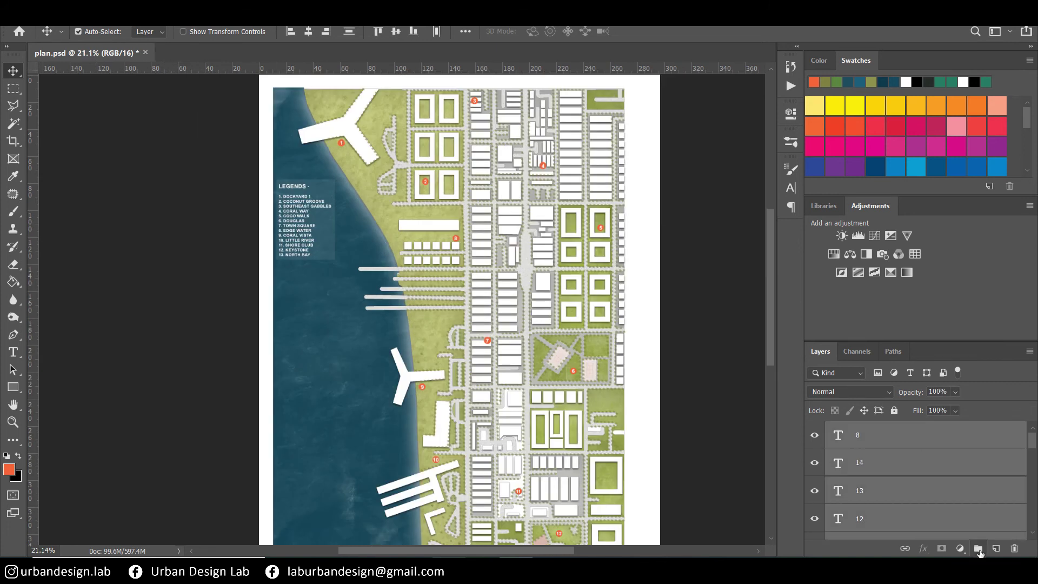
- Group Color Fill 7, the legends text and legend bullets into a 'legends' group
left_click(916, 480)
left_click(885, 444, "ctrl")
left_click_drag(882, 427, 867, 431)
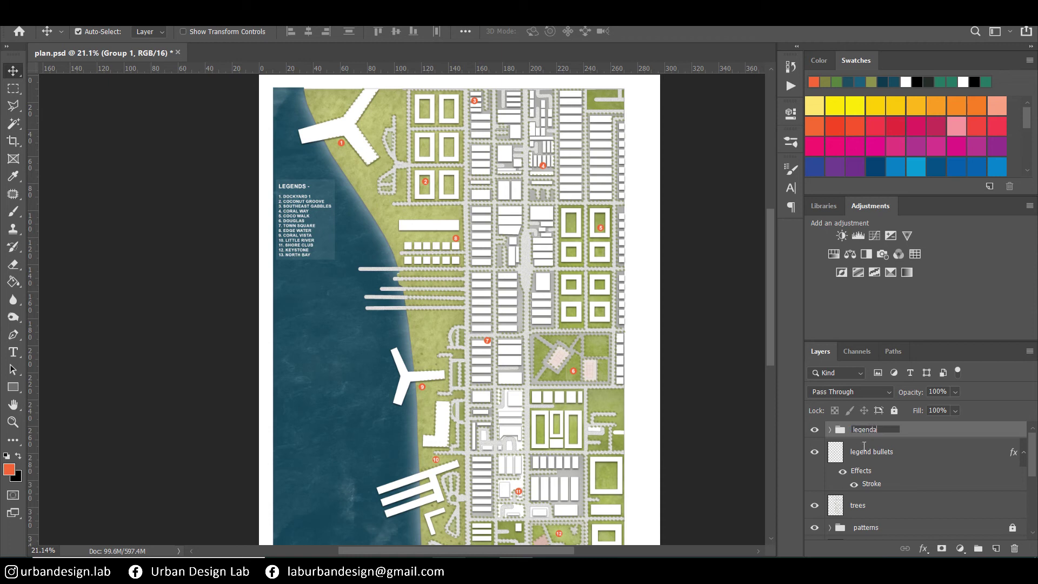
mouse_move(911, 452)
left_mouse_down()
mouse_move(879, 430)
mouse_move(894, 391)
left_mouse_up()
left_click(830, 433)
scroll(425, 201, "down", 3)
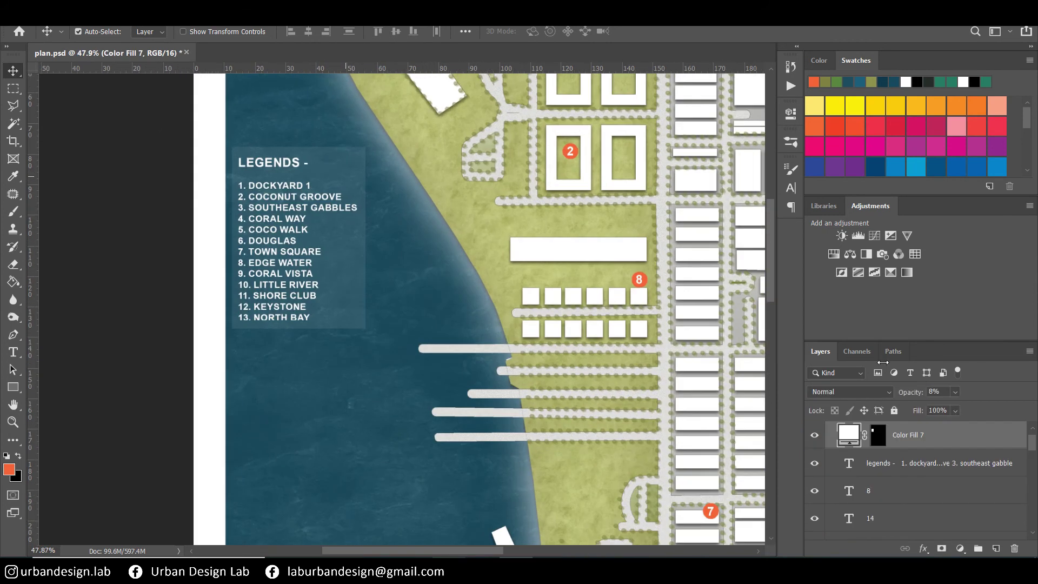
scroll(424, 205, "down", 2)
scroll(475, 197, "down", 3)
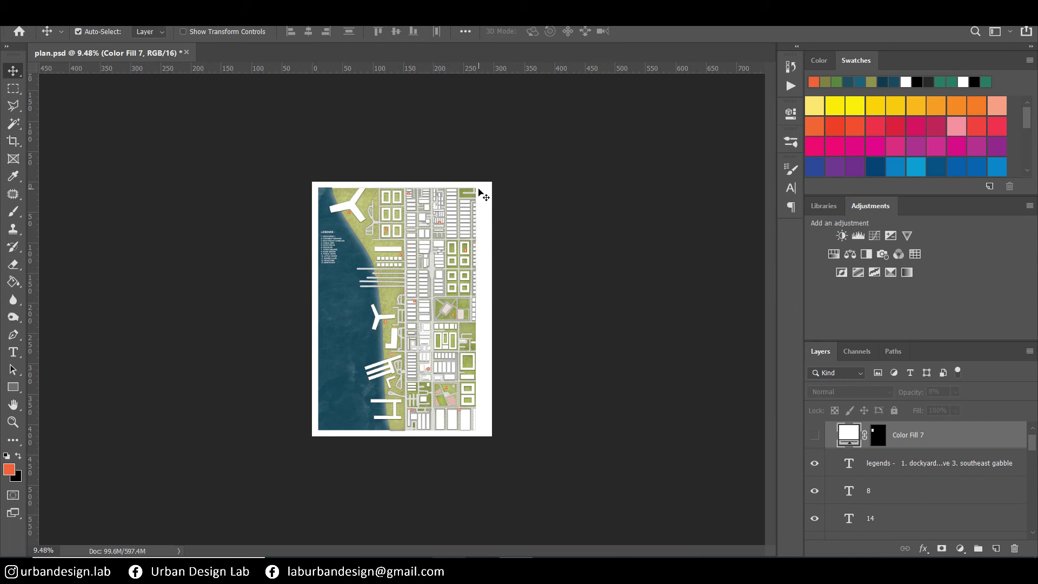
- Move the legend text down to the bottom-left over the water
scroll(474, 187, "up", 2)
mouse_move(297, 217)
left_mouse_down()
mouse_move(292, 475)
mouse_move(295, 441)
left_mouse_up()
scroll(292, 442, "up", 4)
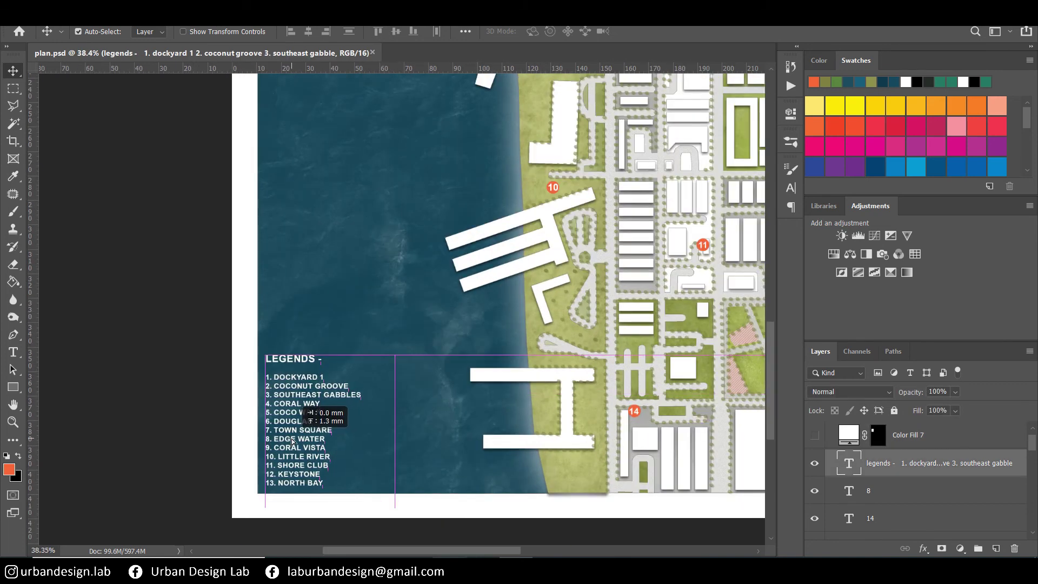
scroll(487, 468, "down", 4)
- Move the translucent Color Fill 7 box down and align it behind the legend
left_click_drag(306, 224, 282, 475)
scroll(282, 237, "up", 1)
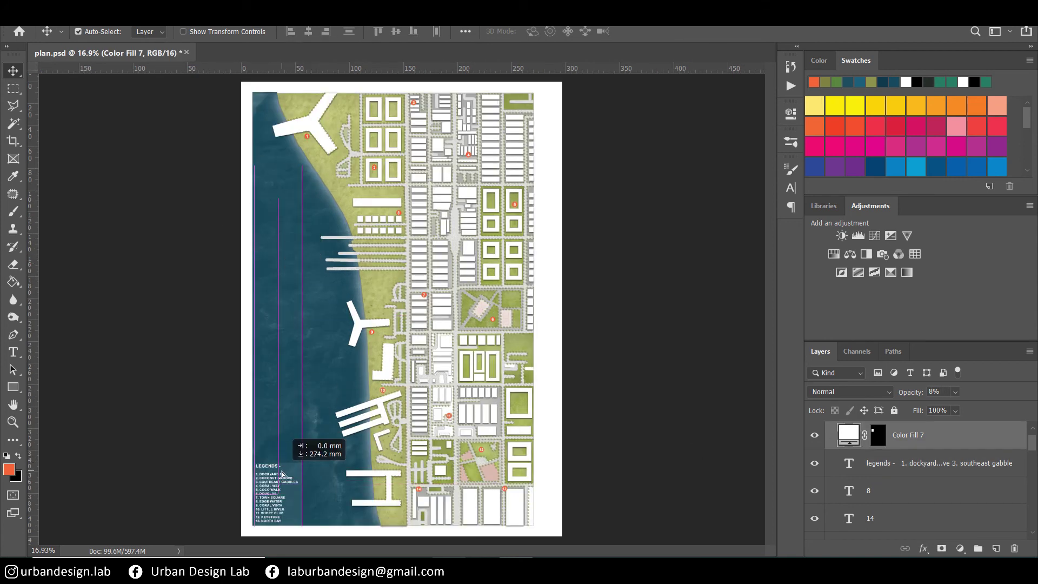
scroll(286, 522, "up", 5)
scroll(399, 252, "down", 2)
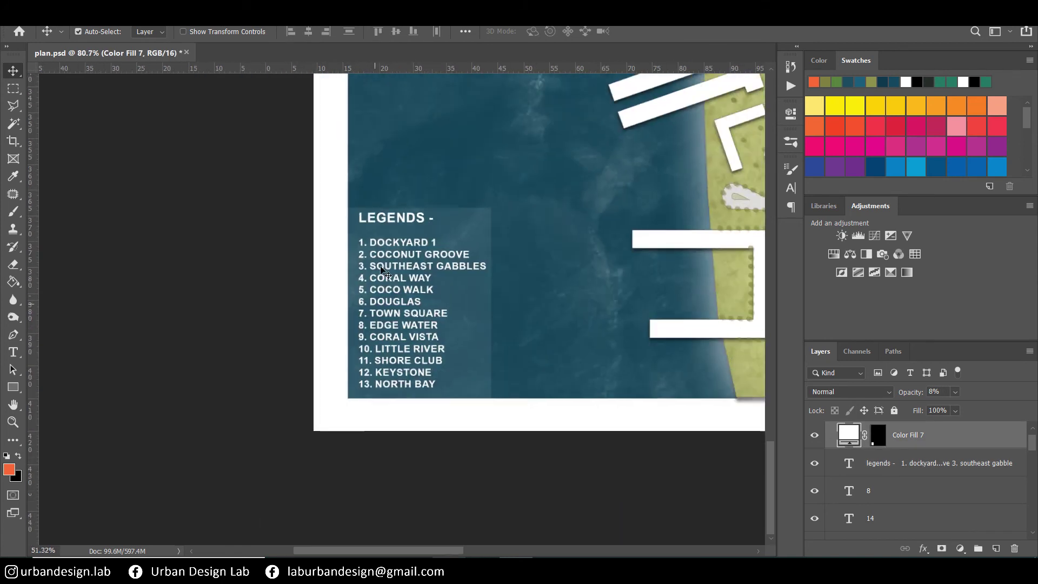
scroll(399, 252, "up", 2)
scroll(486, 368, "up", 2)
left_click_drag(457, 379, 459, 380)
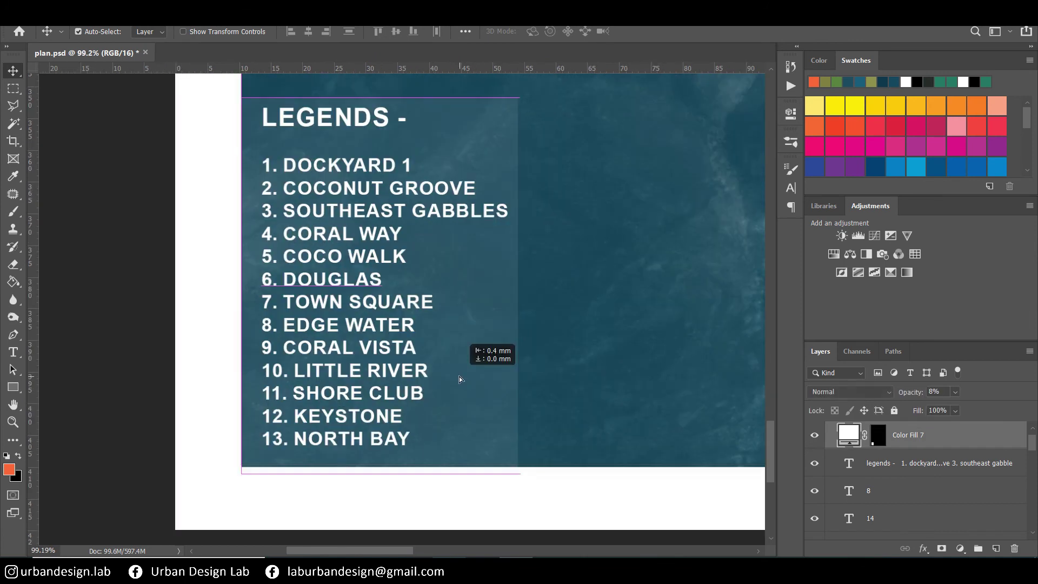
scroll(360, 419, "down", 1)
scroll(378, 325, "down", 2)
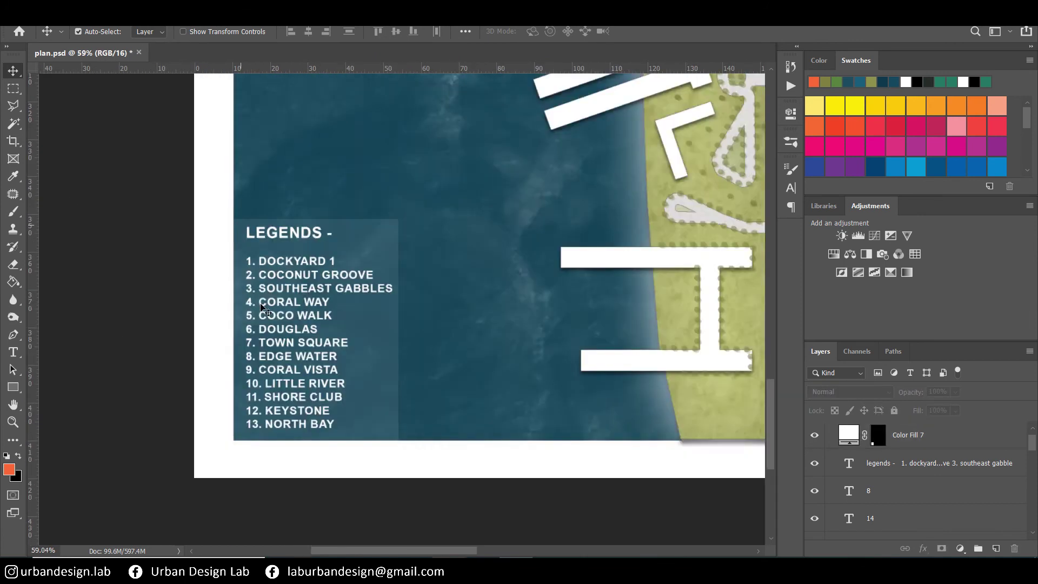
scroll(514, 427, "down", 4)
scroll(514, 427, "up", 1)
scroll(468, 384, "up", 1)
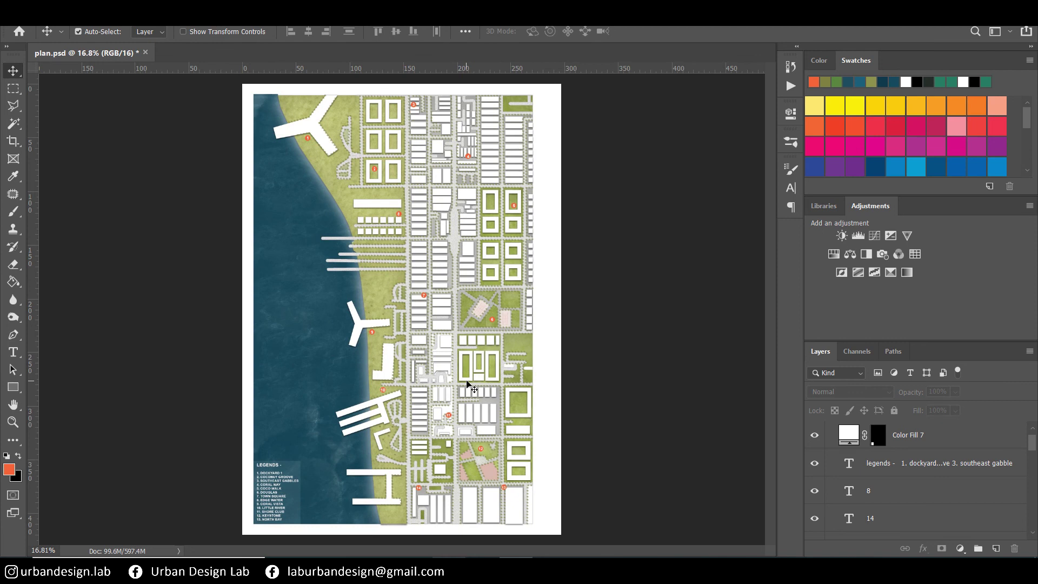